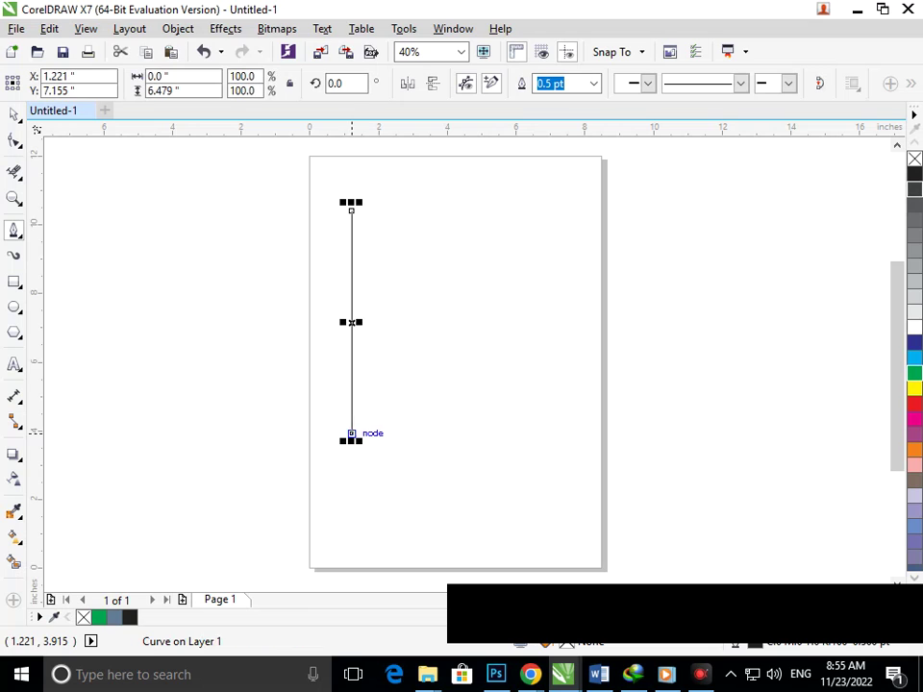
# Duplicate the vertical line a short distance to its right, then copy the pair further right to make four vertical lines.
pyautogui.click(14, 114)
pyautogui.moveTo(351, 322); pyautogui.dragTo(375, 325)
pyautogui.rightClick(375, 325)
pyautogui.moveTo(299, 184); pyautogui.dragTo(412, 484)
pyautogui.moveTo(375, 368); pyautogui.dragTo(459, 372)
pyautogui.click(236, 323)
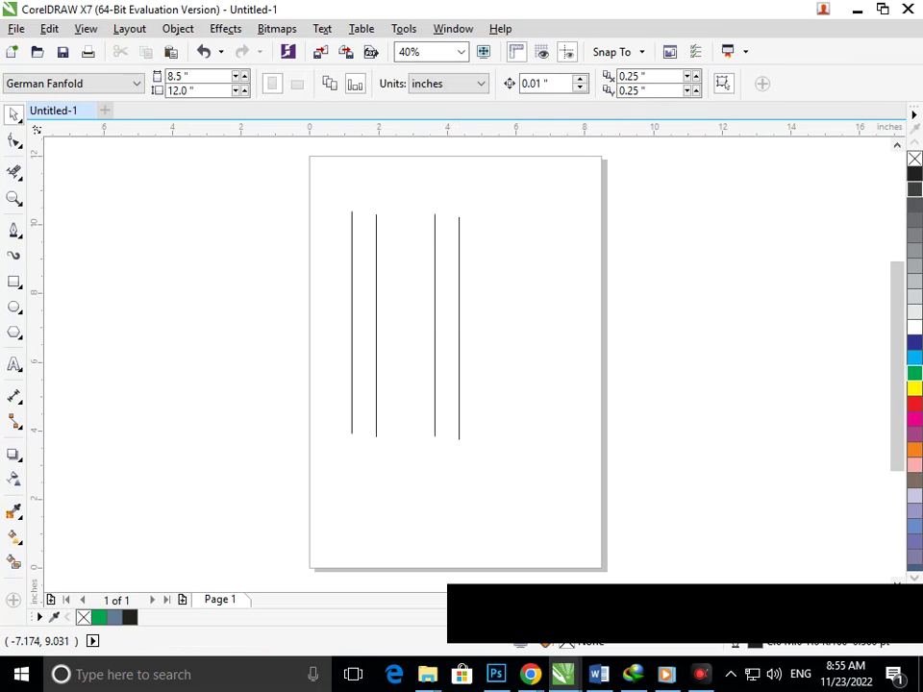
# Draw an ellipse about 0.71 in wide and 0.79 in high between the first and second lines, near their upper ends.
pyautogui.click(14, 307)
pyautogui.moveTo(349, 225); pyautogui.dragTo(376, 254)
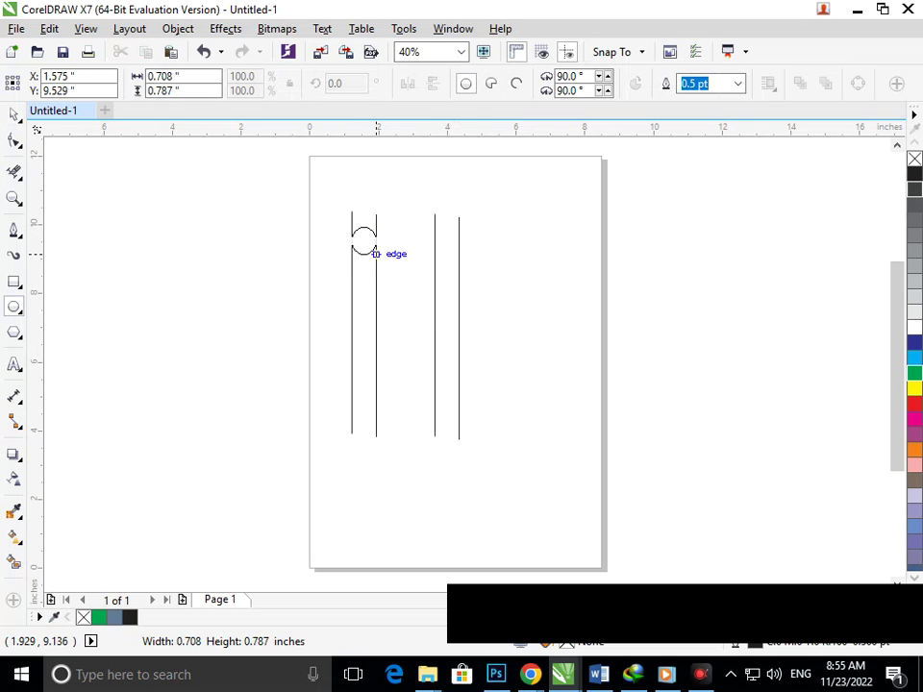
pyautogui.moveTo(376, 254); pyautogui.dragTo(376, 254)
pyautogui.click(19, 120)
pyautogui.click(248, 344)
pyautogui.click(13, 114)
pyautogui.click(264, 223)
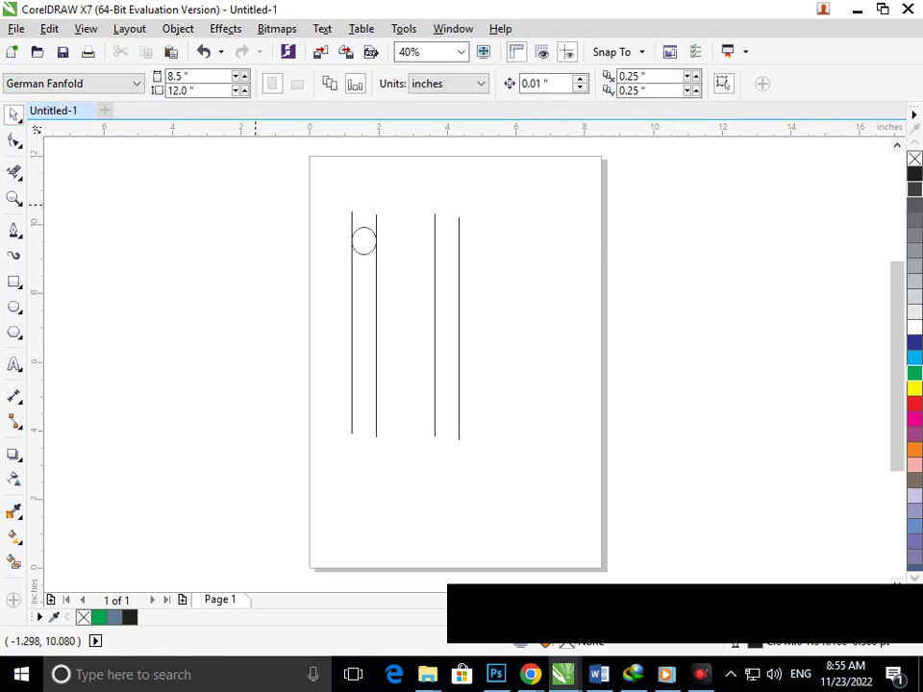
# Place a copy of the small ellipse between the third and fourth lines, around mid-height.
pyautogui.press('F2')
pyautogui.moveTo(262, 178); pyautogui.dragTo(552, 345)
pyautogui.scroll(5, 346, 305)
pyautogui.press('F2')
pyautogui.moveTo(254, 277); pyautogui.dragTo(353, 427)
pyautogui.press('F3')
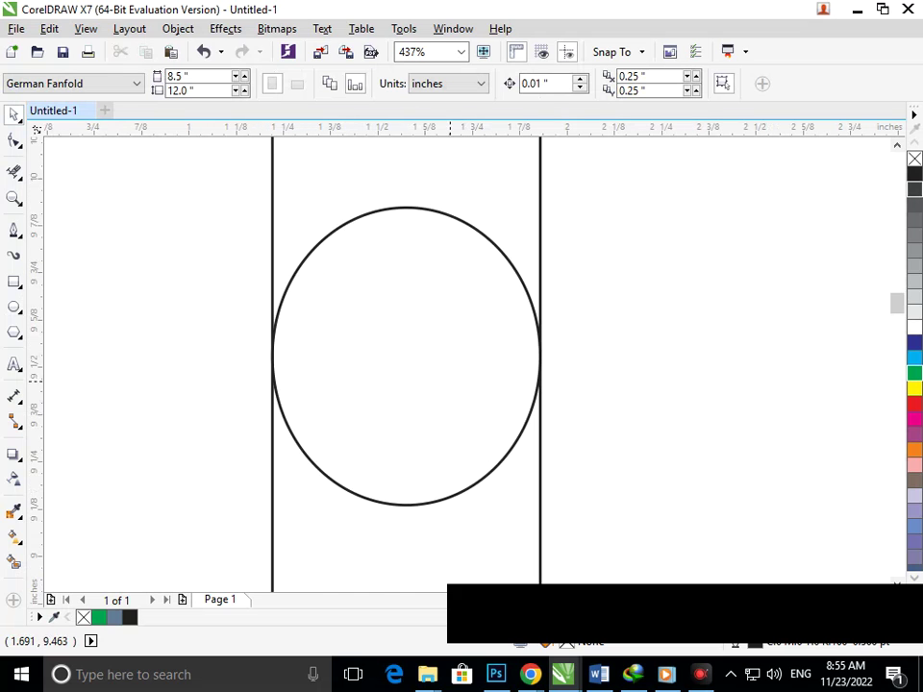
pyautogui.scroll(-2, 336, 297)
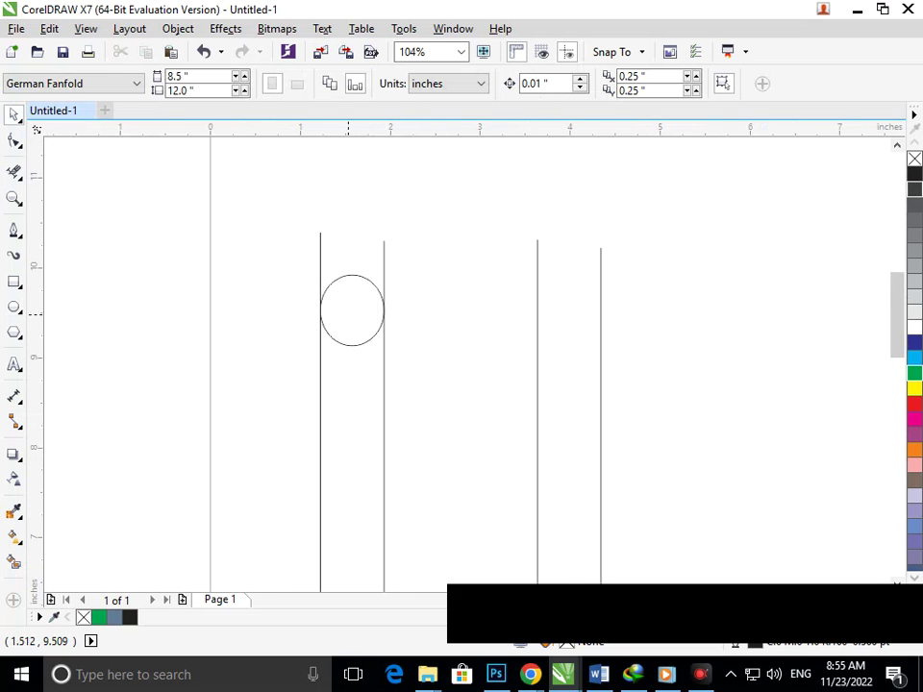
pyautogui.scroll(-2, 346, 312)
pyautogui.moveTo(362, 236); pyautogui.dragTo(446, 342)
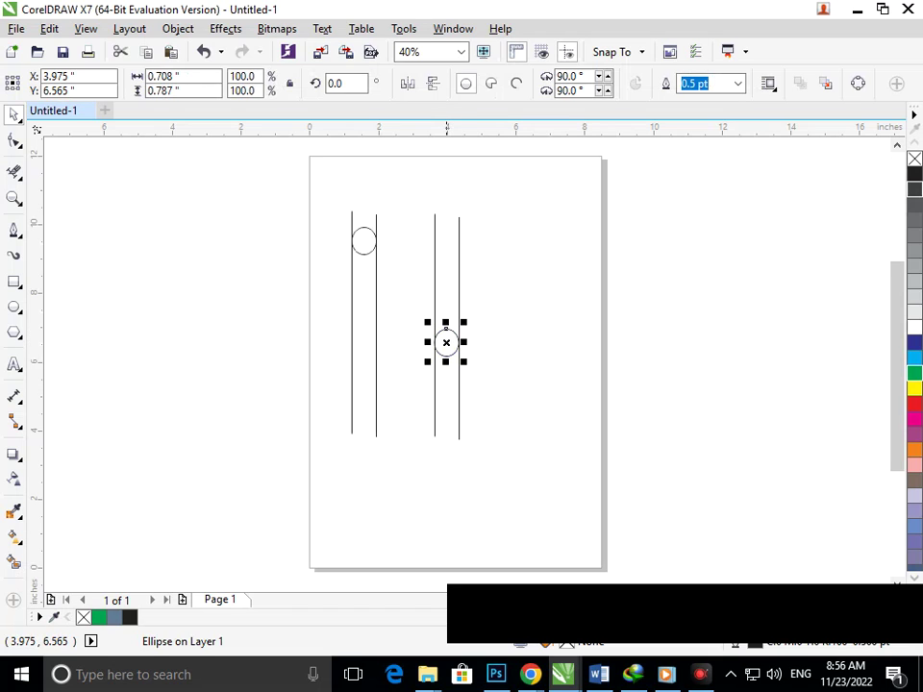
pyautogui.press('Escape')
# Create a copy of the upper small ellipse enlarged to 340% and place it over the original, between the first and third lines.
pyautogui.click(374, 248)
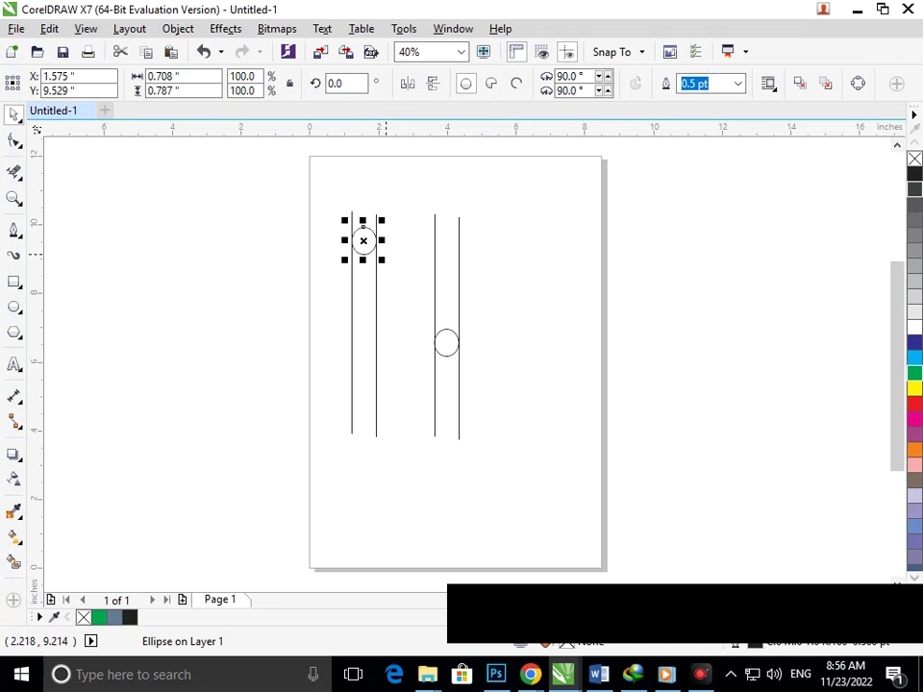
pyautogui.moveTo(384, 261); pyautogui.dragTo(460, 317)
pyautogui.hotkey('ctrl', 'z')
pyautogui.moveTo(383, 261); pyautogui.dragTo(456, 327)
pyautogui.moveTo(385, 301); pyautogui.dragTo(384, 276)
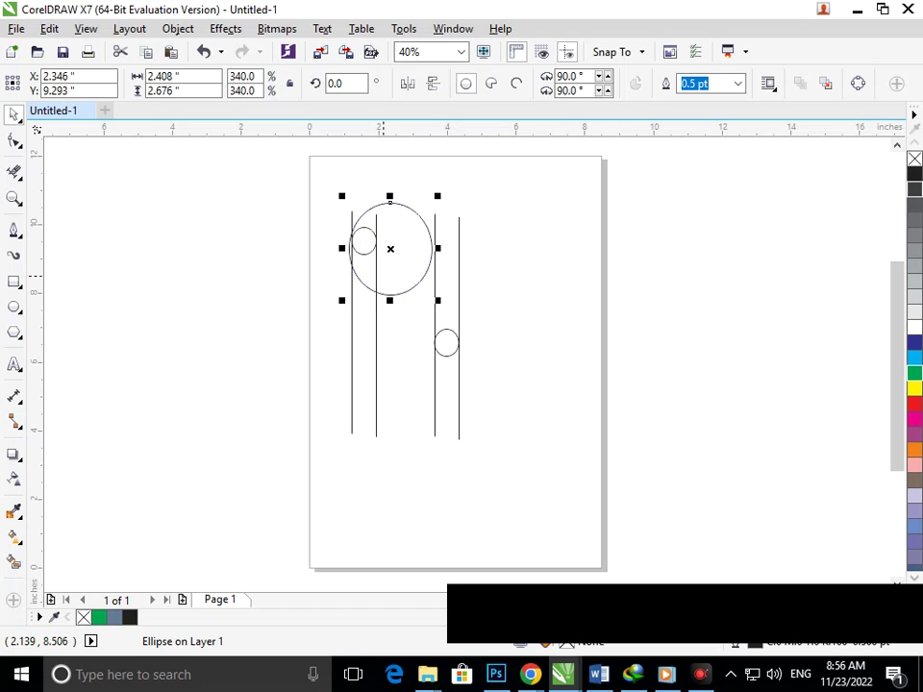
# Nudge the large ellipse about 0.08 in to the right so it fits between the first and third lines.
pyautogui.press('Right')
pyautogui.press('Right')
pyautogui.press('Right')
pyautogui.press('Right')
pyautogui.press('Right')
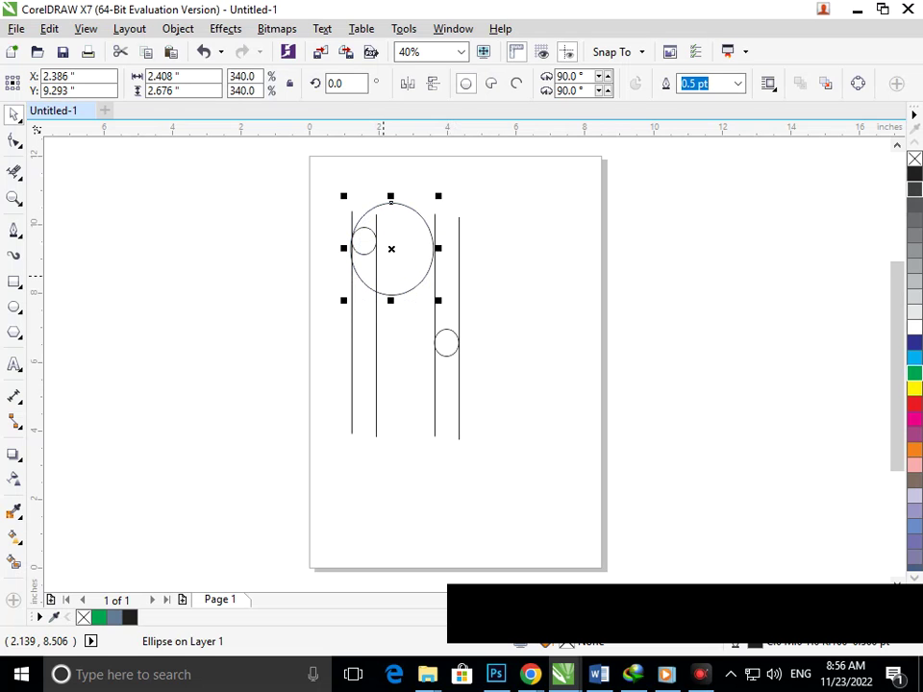
pyautogui.press('Right')
pyautogui.press('Right')
pyautogui.press('Right')
pyautogui.press('Right')
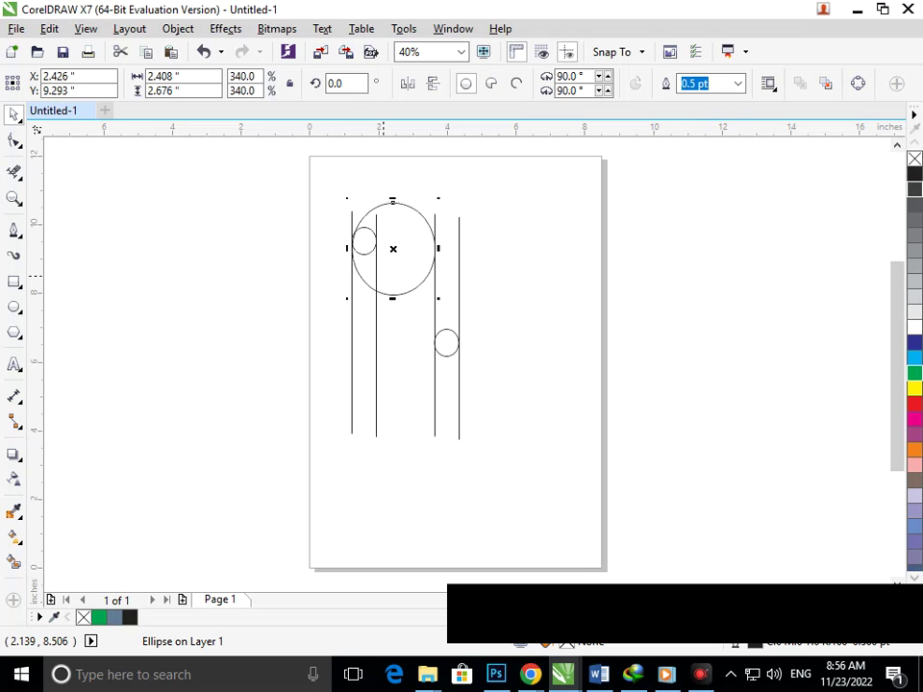
pyautogui.click(319, 307)
# Move the upper small and large ellipses down together to a Y position of about 8.75 in.
pyautogui.moveTo(331, 150); pyautogui.dragTo(487, 307)
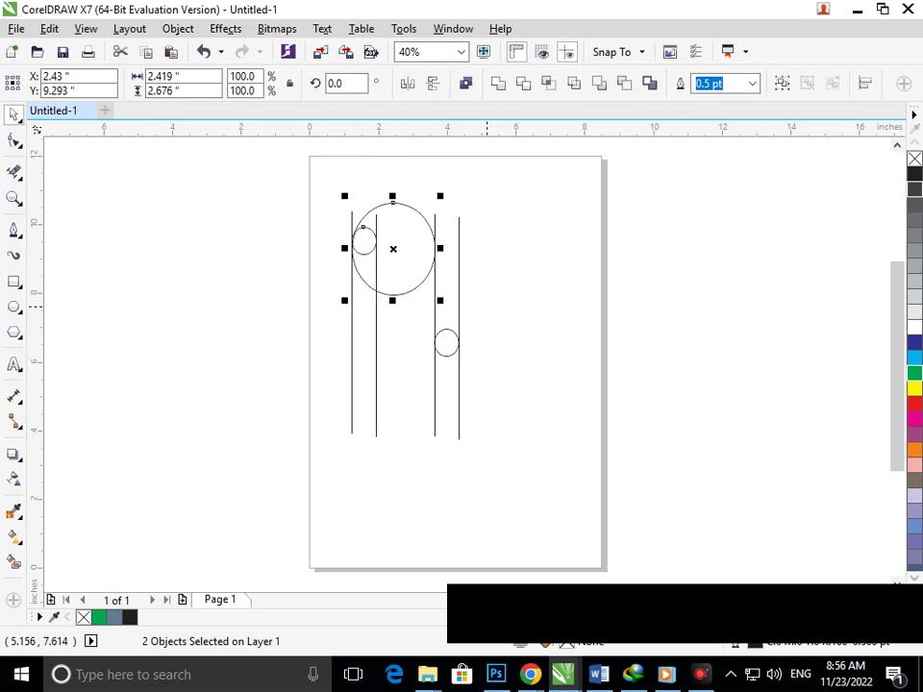
pyautogui.press('Down')
pyautogui.press('Down')
pyautogui.press('Down')
pyautogui.press('Down')
pyautogui.press('Down')
pyautogui.press('Down')
pyautogui.press('Down')
pyautogui.press('Down')
pyautogui.press('Down')
pyautogui.press('Down')
pyautogui.press('Down')
pyautogui.press('Down')
pyautogui.press('Down')
pyautogui.press('Down')
pyautogui.press('Down')
pyautogui.press('Down')
pyautogui.press('Down')
pyautogui.press('Down')
pyautogui.press('Down')
pyautogui.press('Down')
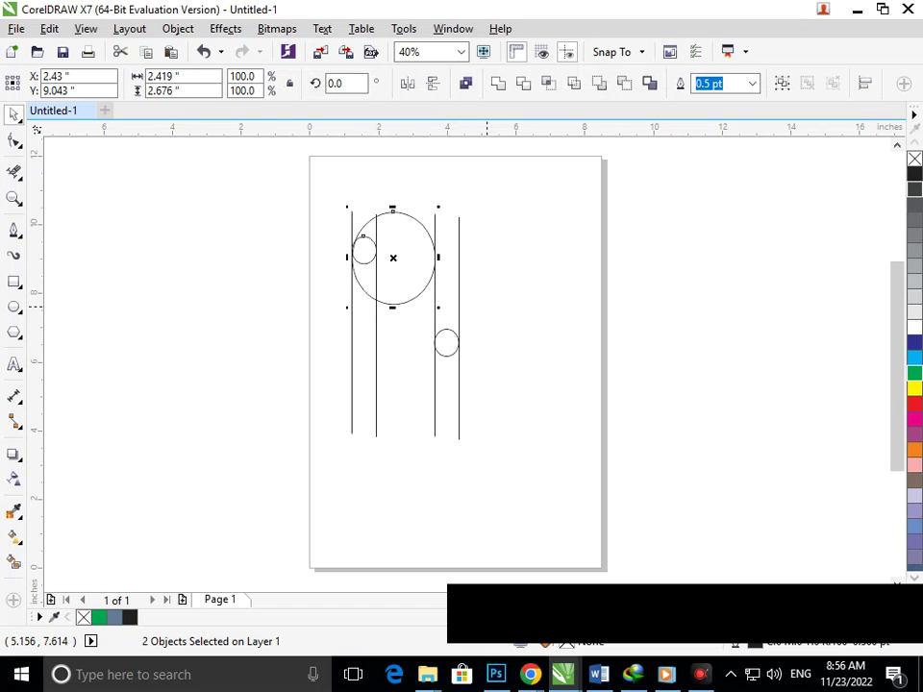
pyautogui.press('Down')
pyautogui.press('Down')
pyautogui.press('Down')
pyautogui.press('Down')
pyautogui.press('Down')
pyautogui.press('Down')
pyautogui.press('Down')
pyautogui.press('Down')
pyautogui.press('Down')
pyautogui.press('Down')
pyautogui.press('Down')
pyautogui.press('Down')
pyautogui.press('Down')
pyautogui.press('Down')
pyautogui.press('Down')
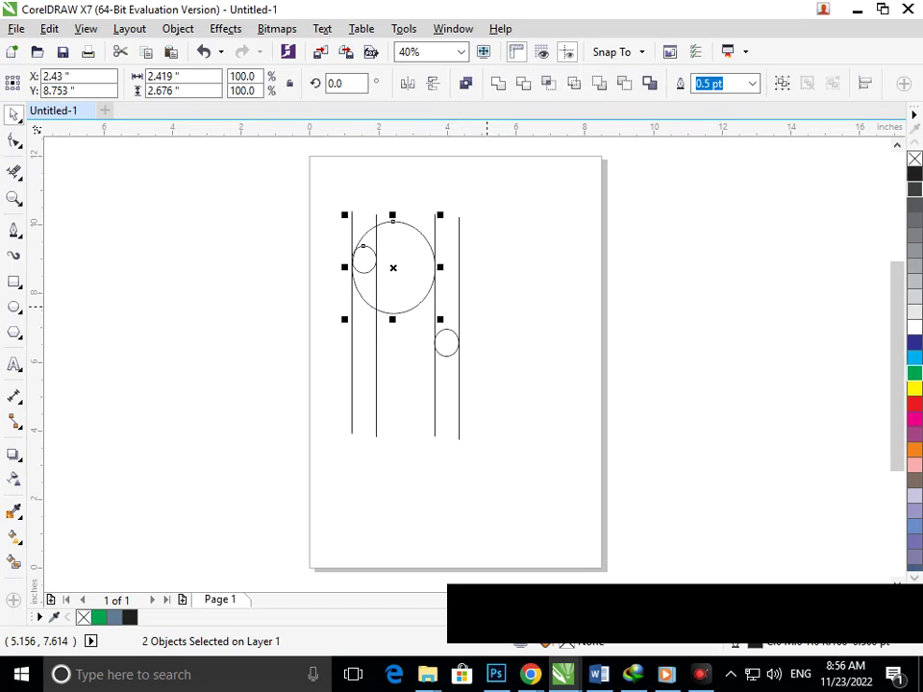
pyautogui.click(485, 437)
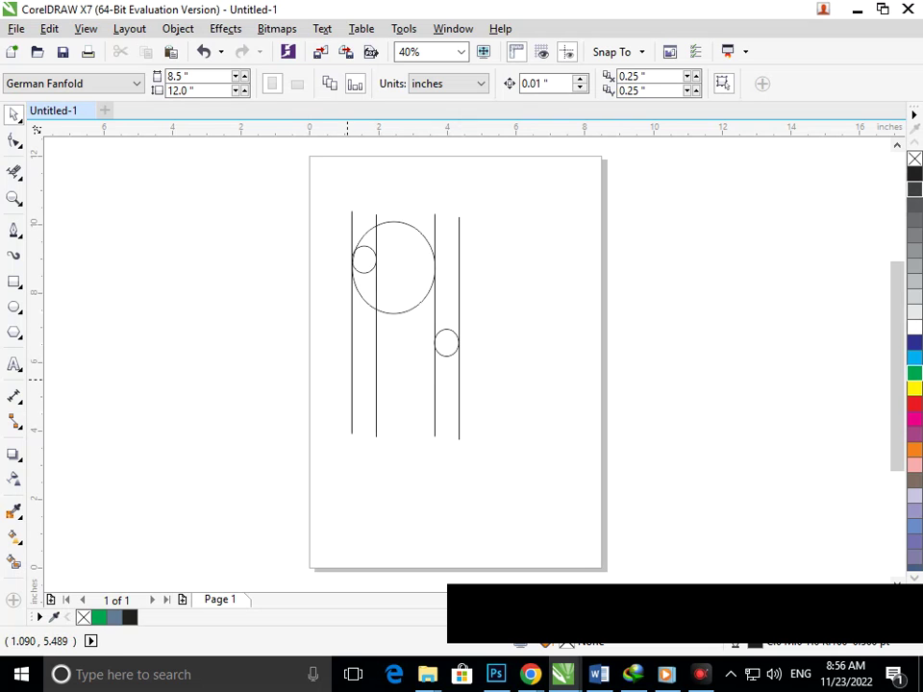
# Move the lower small ellipse further down between its lines and place a copy of the large ellipse around it.
pyautogui.moveTo(450, 340); pyautogui.dragTo(448, 394)
pyautogui.click(513, 408)
pyautogui.moveTo(403, 264); pyautogui.dragTo(420, 394)
pyautogui.click(447, 488)
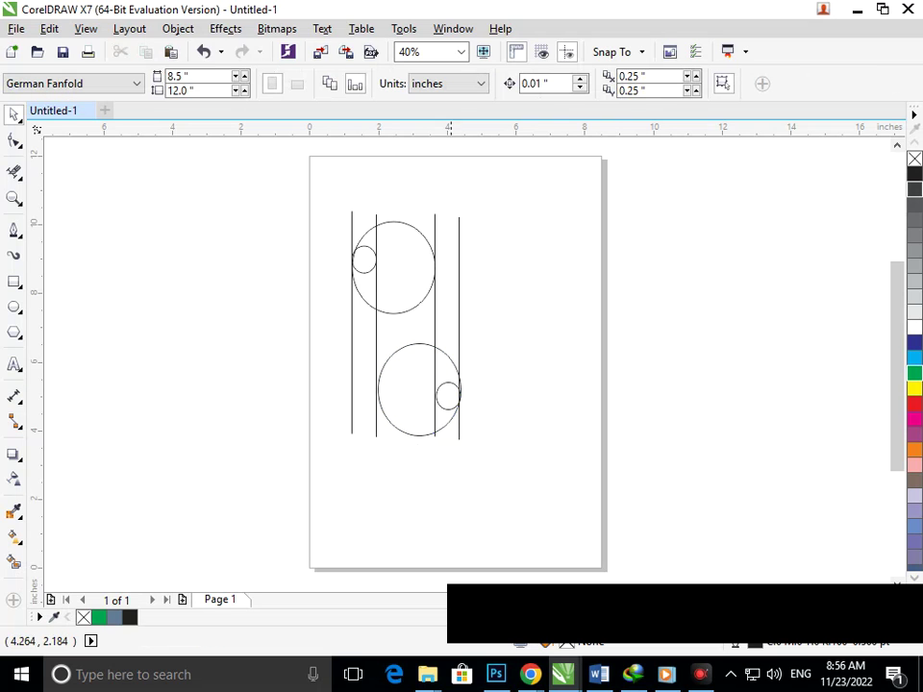
# Shift the fourth vertical line right to X 4.382 in so it meets the edge of the lower ellipses.
pyautogui.moveTo(386, 341); pyautogui.dragTo(531, 461)
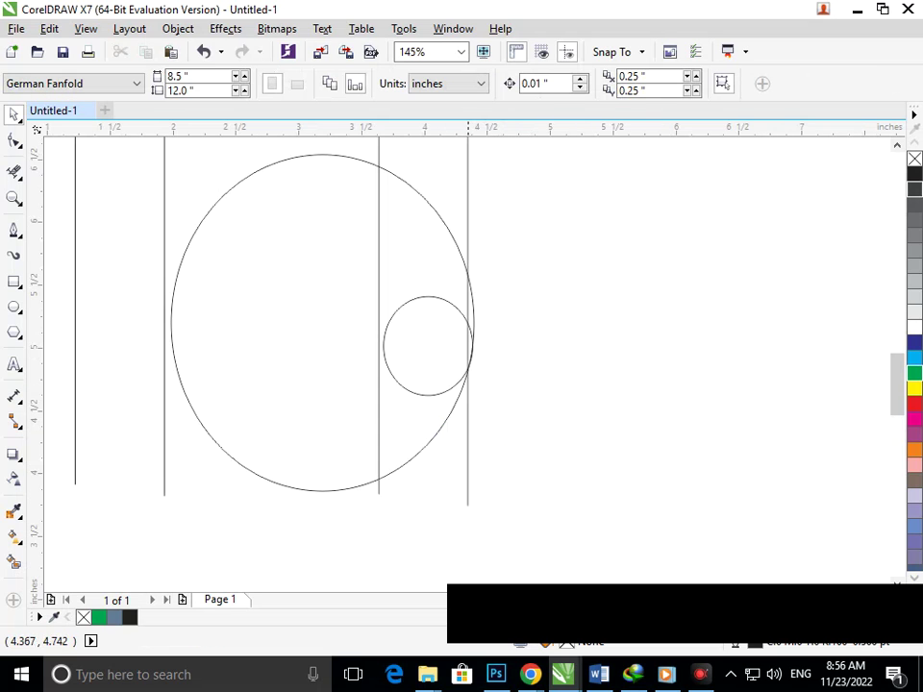
pyautogui.click(467, 412)
pyautogui.moveTo(467, 412); pyautogui.dragTo(472, 412)
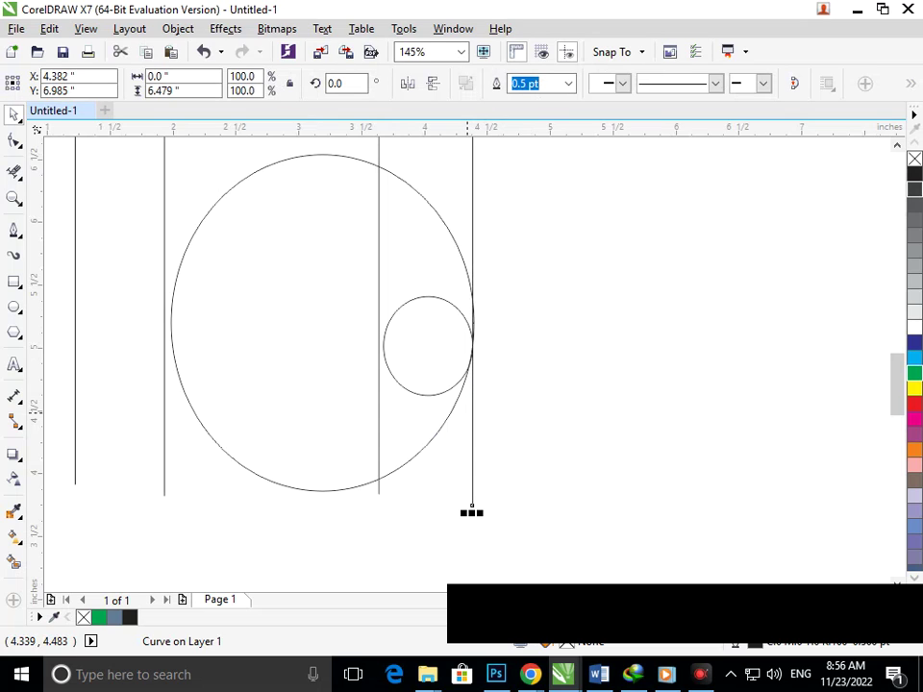
# Fine-position the lower small ellipse at about X 4.03 in, Y 5.01 in, against the fourth line.
pyautogui.click(419, 346)
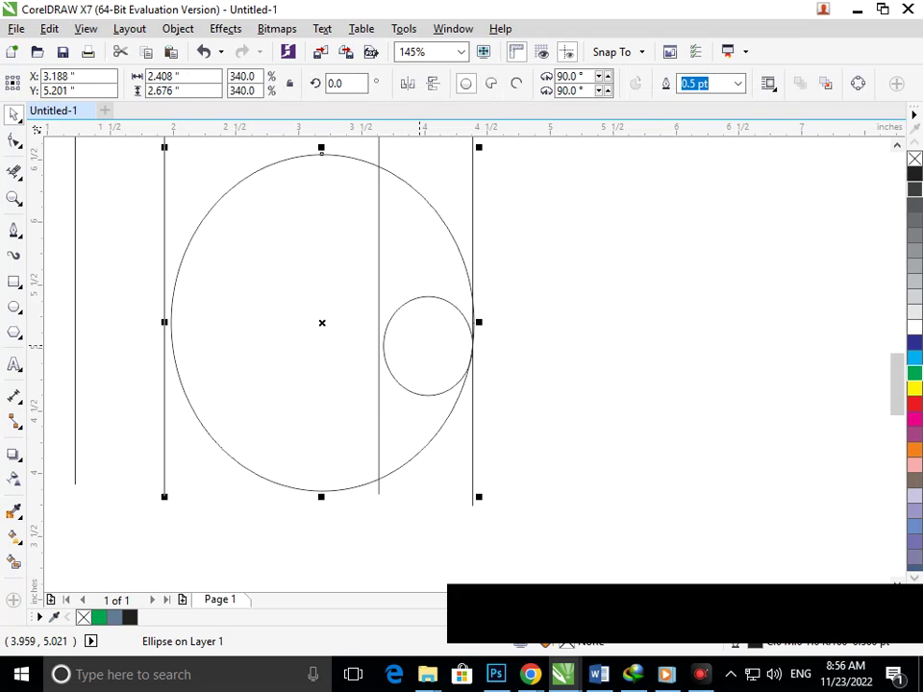
pyautogui.press('Escape')
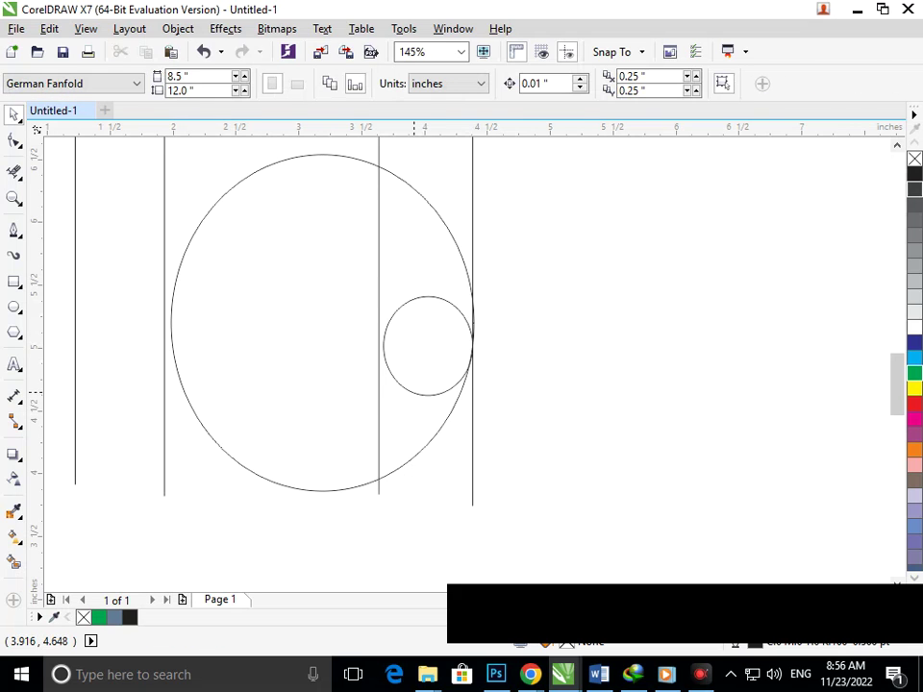
pyautogui.click(415, 392)
pyautogui.press('Escape')
pyautogui.press('Tab')
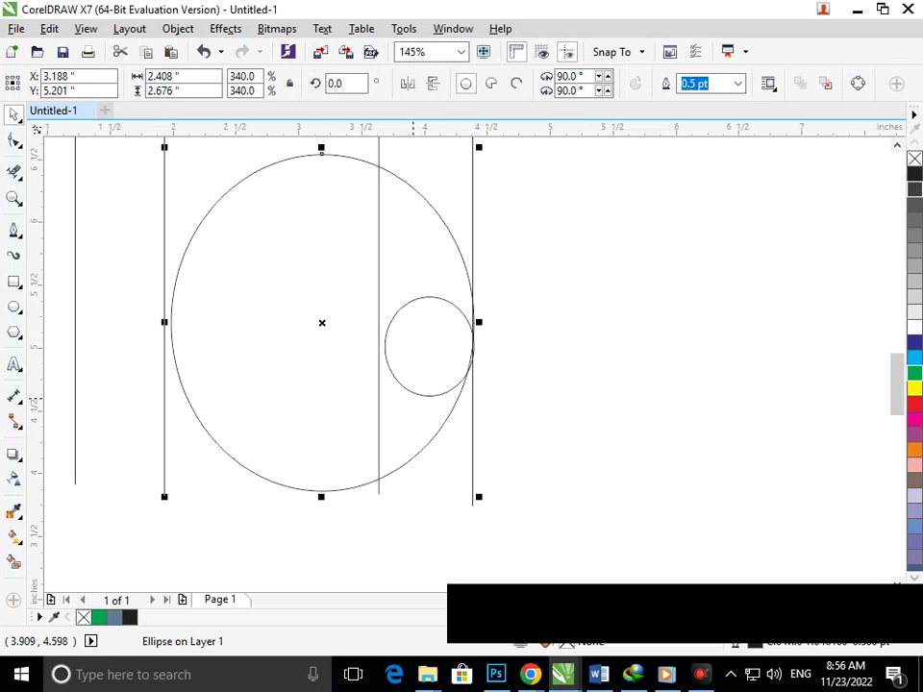
pyautogui.press('Escape')
pyautogui.click(429, 397)
pyautogui.moveTo(428, 396); pyautogui.dragTo(427, 396)
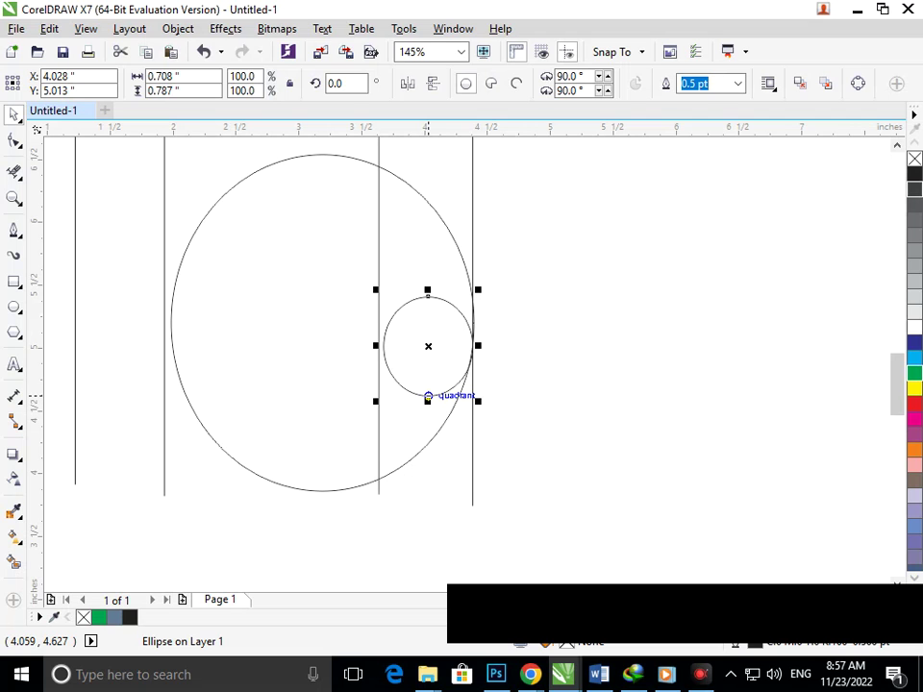
pyautogui.press('Escape')
pyautogui.hotkey('shift', 'F4')
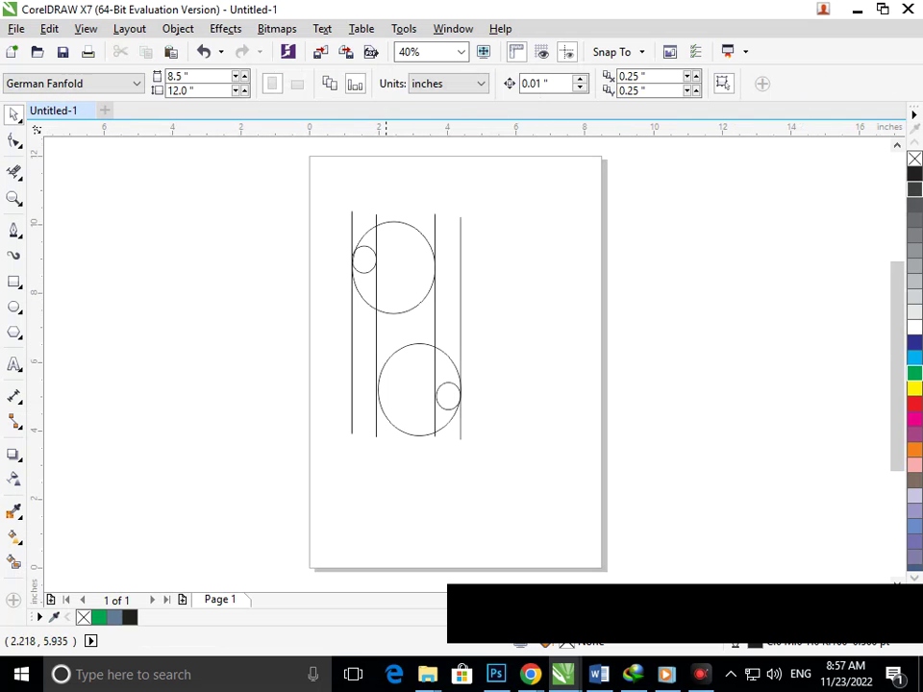
# Enlarge the lower large ellipse to about 2.48 × 2.75 in so it spans from the second line to the fourth.
pyautogui.moveTo(385, 364); pyautogui.dragTo(473, 449)
pyautogui.hotkey('shift', 'F4')
pyautogui.click(401, 390)
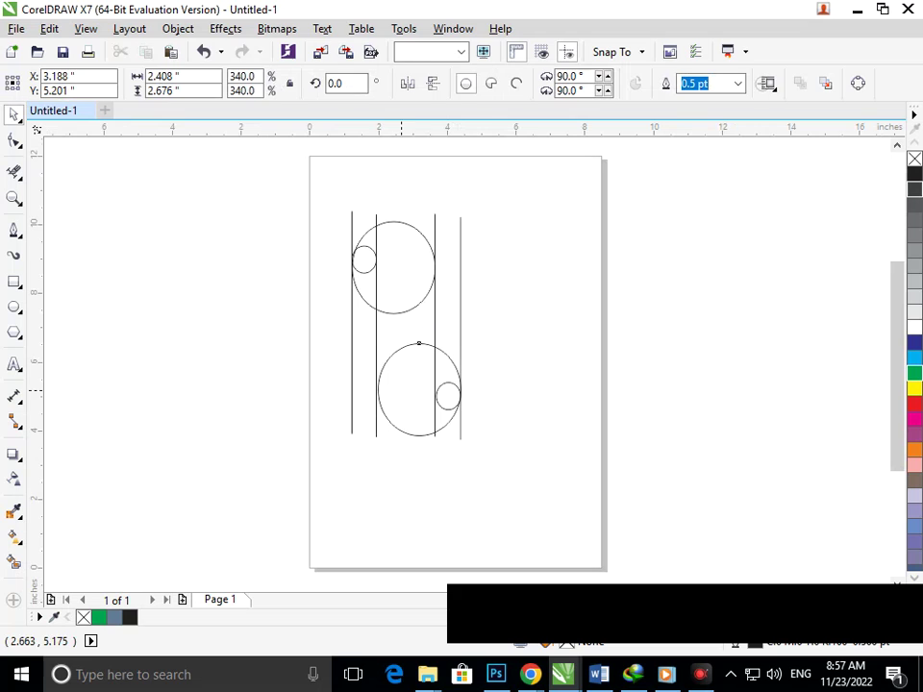
pyautogui.moveTo(372, 440); pyautogui.dragTo(367, 438)
pyautogui.click(423, 460)
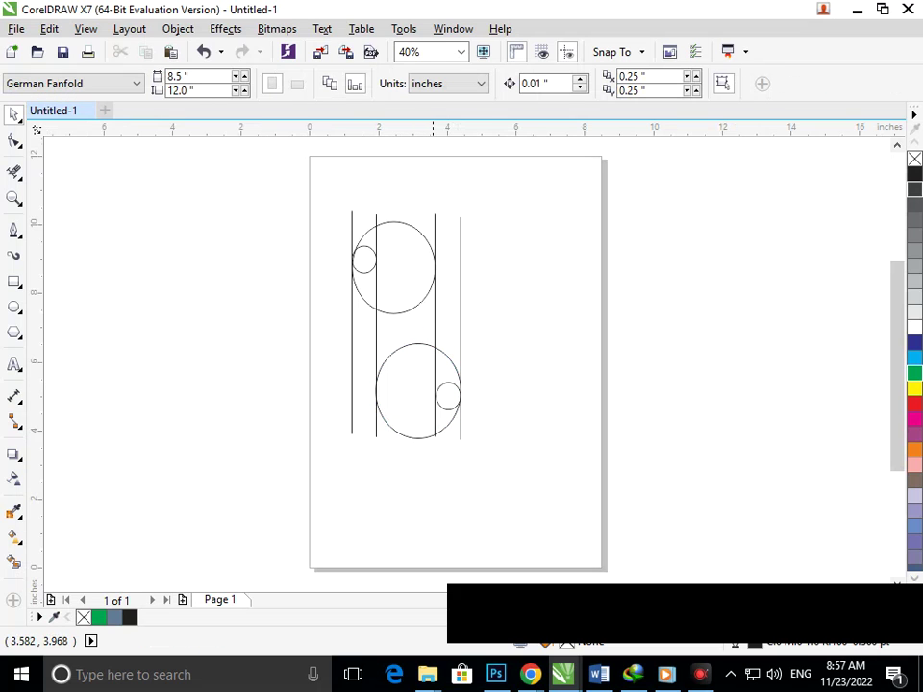
# Extend all four vertical lines downward past the lower ellipses, making the second about 7.39 in and the fourth about 7.23 in long.
pyautogui.click(434, 438)
pyautogui.moveTo(433, 442); pyautogui.dragTo(461, 472)
pyautogui.click(460, 437)
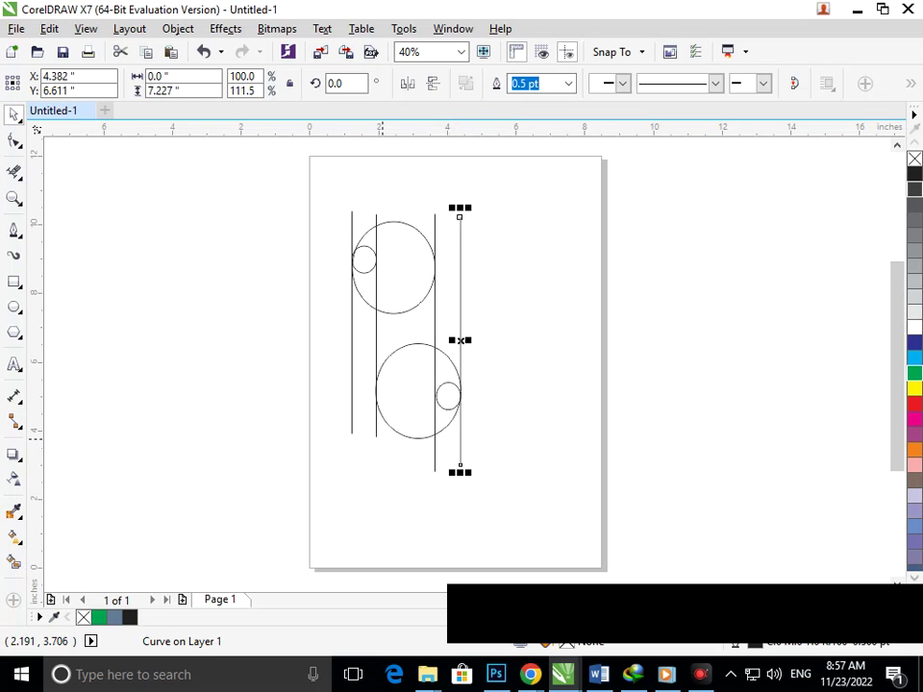
pyautogui.click(377, 435)
pyautogui.moveTo(376, 442); pyautogui.dragTo(376, 474)
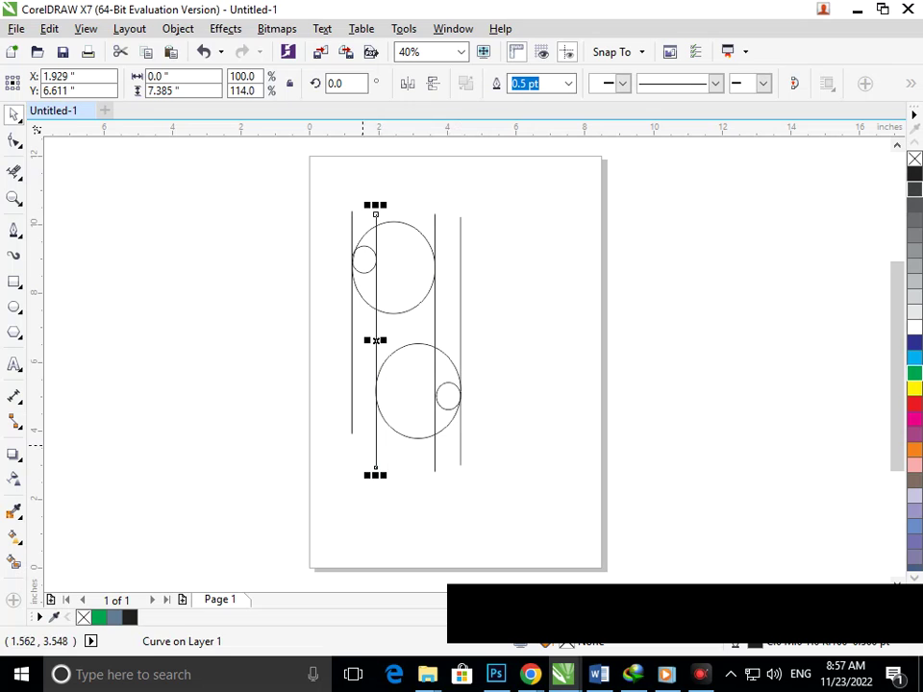
pyautogui.click(352, 431)
pyautogui.moveTo(352, 437); pyautogui.dragTo(374, 486)
pyautogui.click(408, 488)
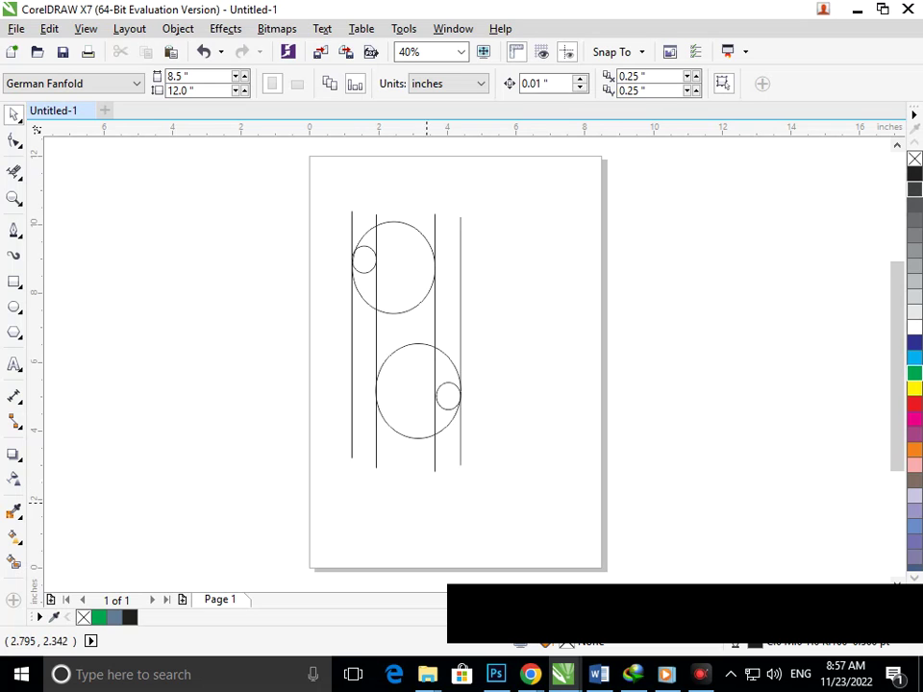
# Examine up close where the upper small ellipse meets the first and second lines.
pyautogui.scroll(3, 380, 274)
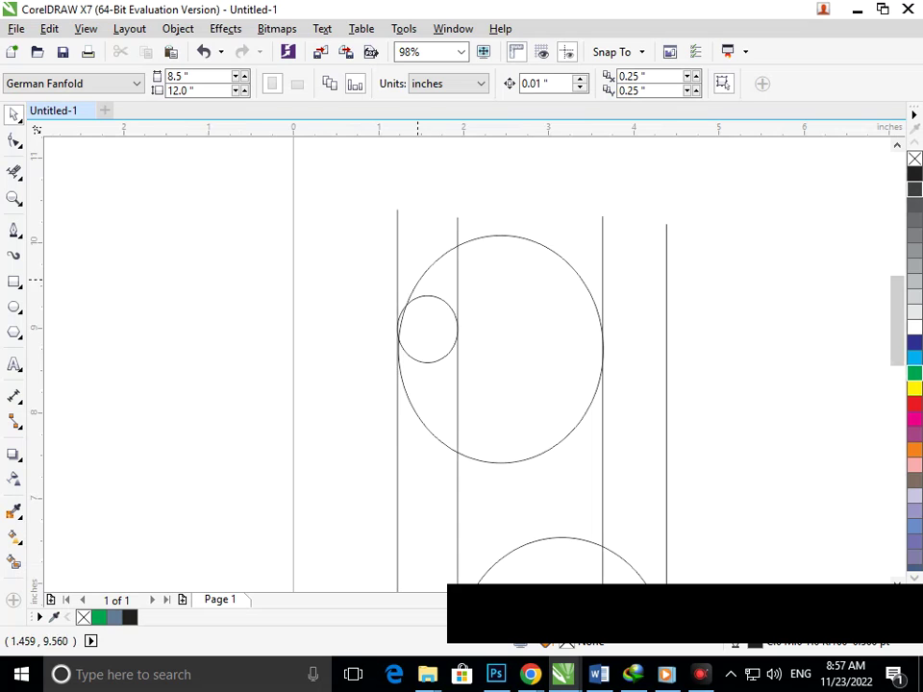
pyautogui.scroll(4, 466, 339)
pyautogui.scroll(4, 428, 290)
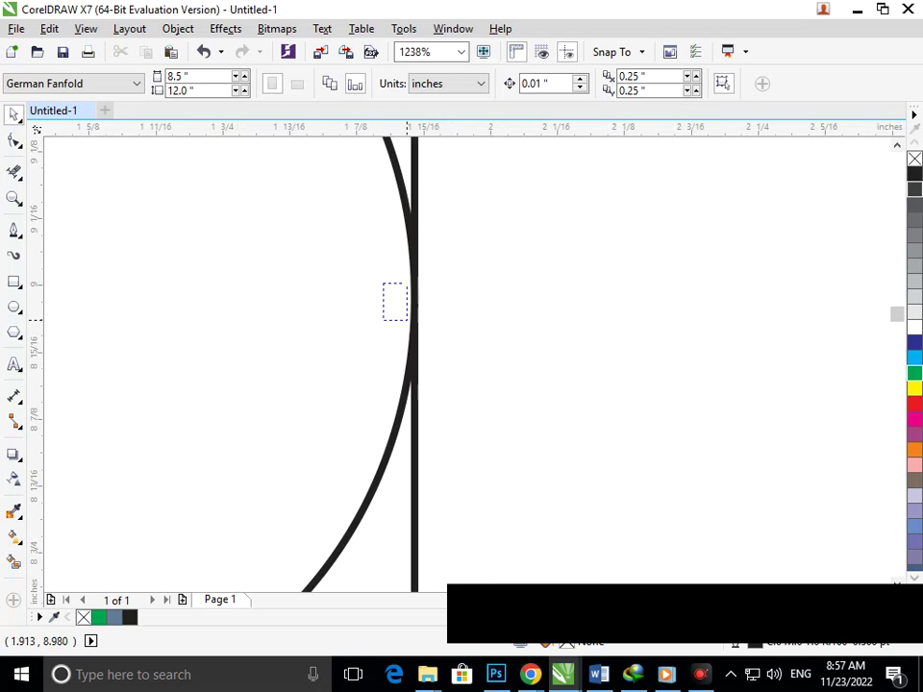
pyautogui.scroll(-4, 389, 289)
pyautogui.click(440, 262)
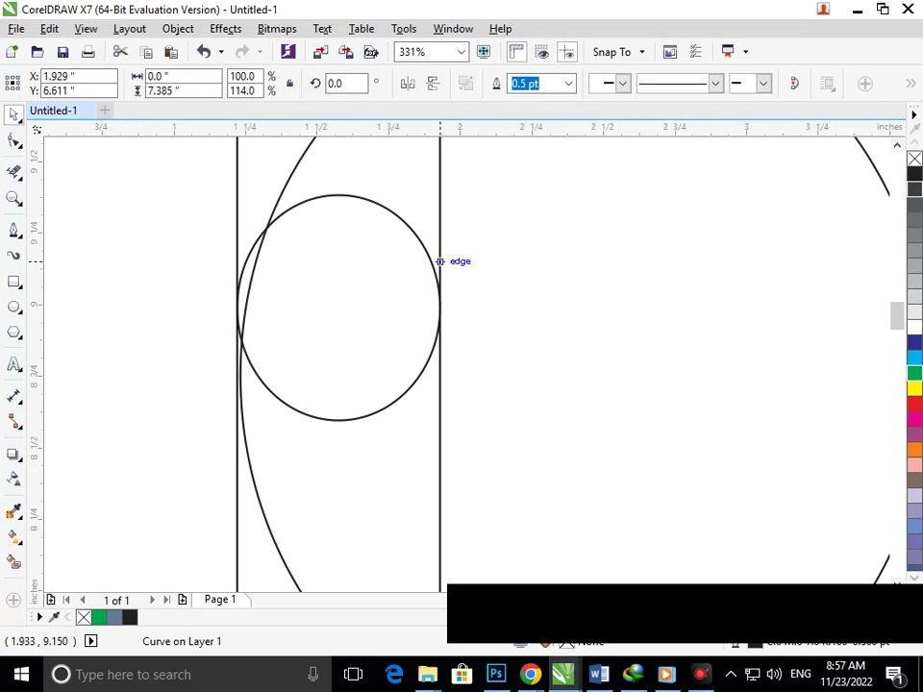
pyautogui.scroll(-4, 440, 262)
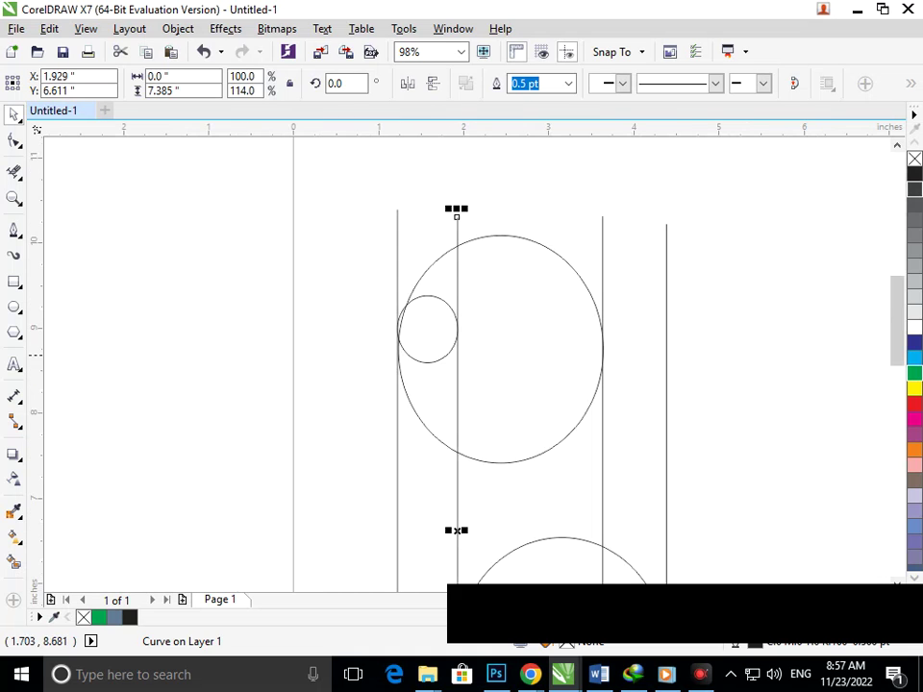
pyautogui.scroll(-3, 346, 404)
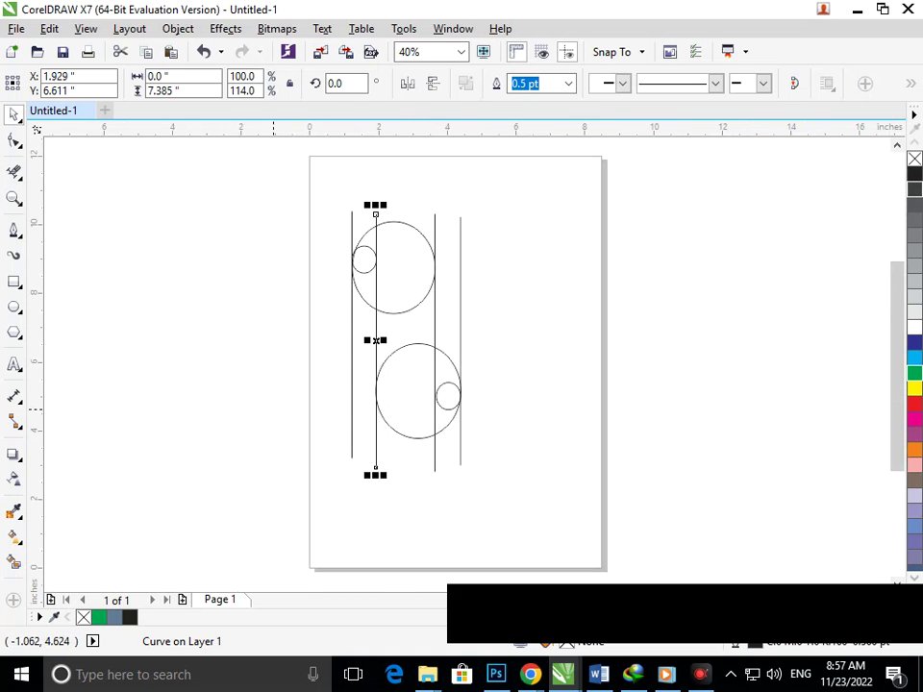
# Move the lower large and small ellipses up together to about Y 6.2 in, meeting the upper large ellipse, and nudge them slightly left.
pyautogui.moveTo(290, 332); pyautogui.dragTo(556, 469)
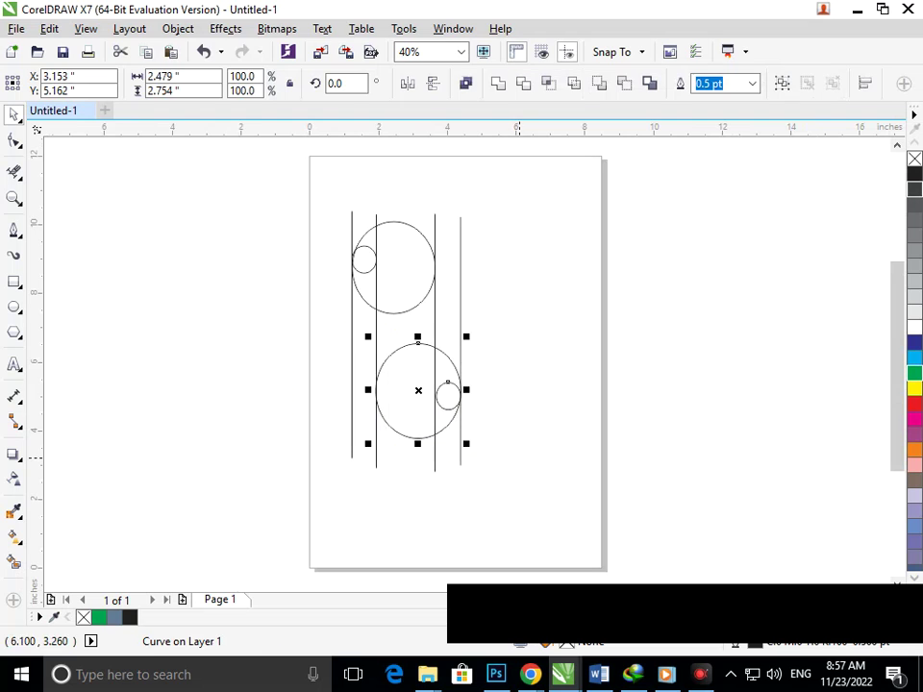
pyautogui.moveTo(417, 390); pyautogui.dragTo(419, 358)
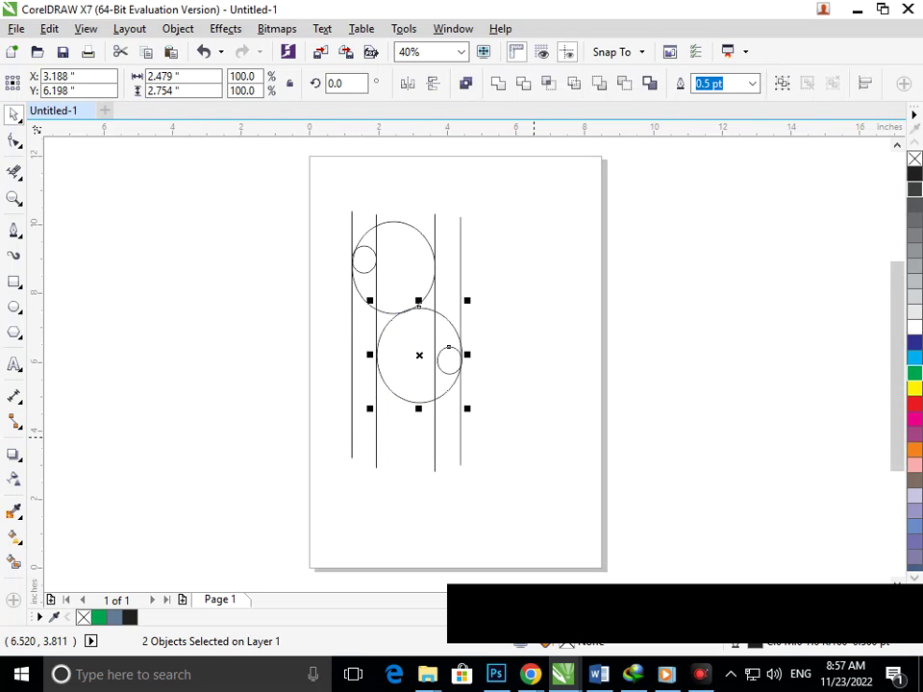
pyautogui.press('Left')
pyautogui.press('Left')
pyautogui.press('Escape')
# Delete the large ellipses' inner arcs between the second and third vertical lines with the Virtual Segment Delete tool.
pyautogui.click(14, 172)
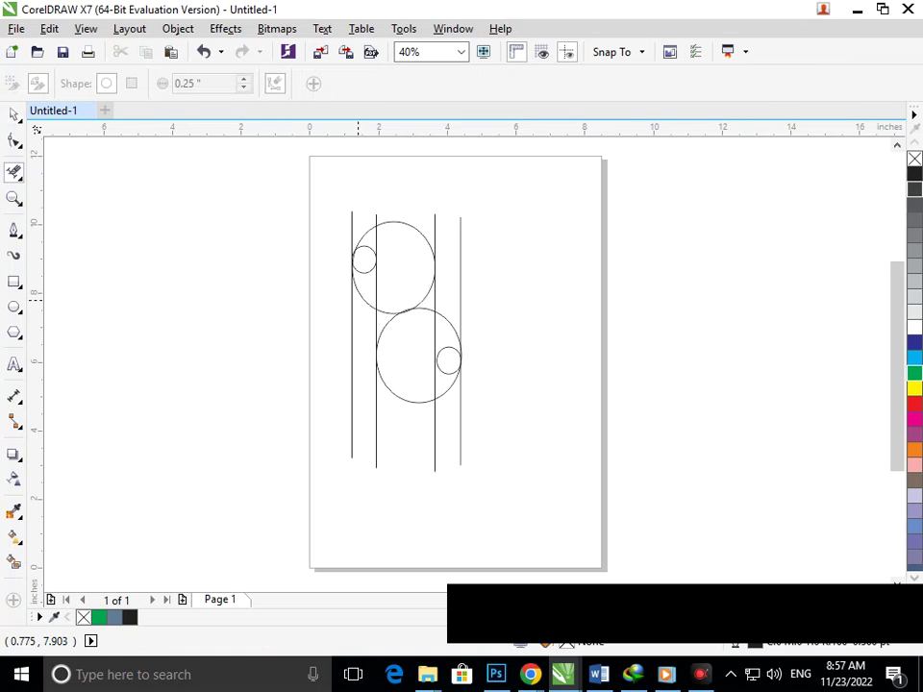
pyautogui.moveTo(416, 280); pyautogui.dragTo(415, 353)
pyautogui.moveTo(385, 308); pyautogui.dragTo(401, 344)
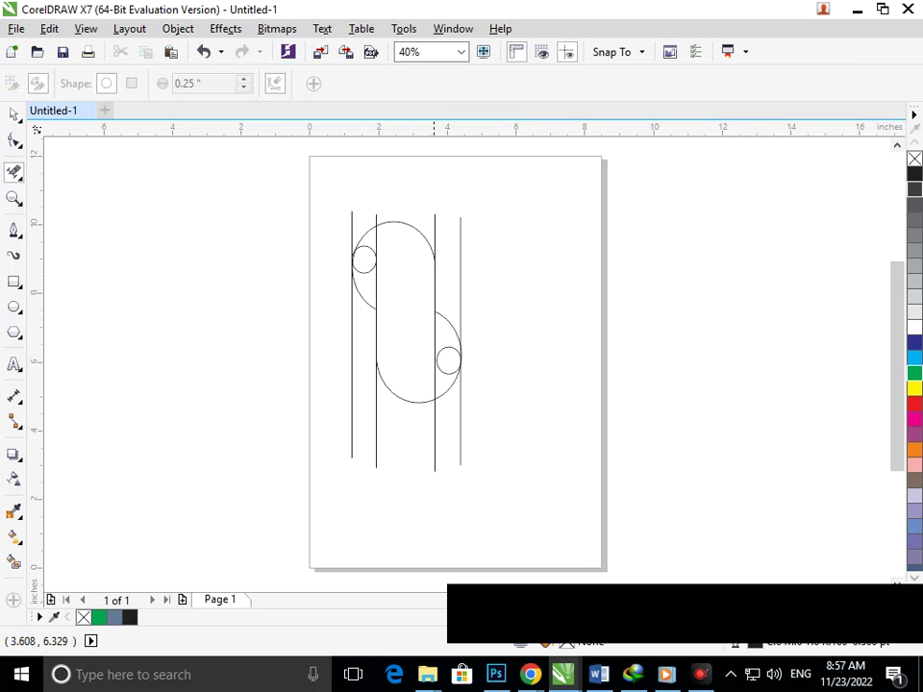
pyautogui.moveTo(425, 389); pyautogui.dragTo(437, 386)
pyautogui.click(14, 113)
pyautogui.press('F2')
pyautogui.moveTo(412, 332)
pyautogui.mouseDown()
pyautogui.moveTo(517, 402)
pyautogui.moveTo(553, 439)
pyautogui.mouseUp()
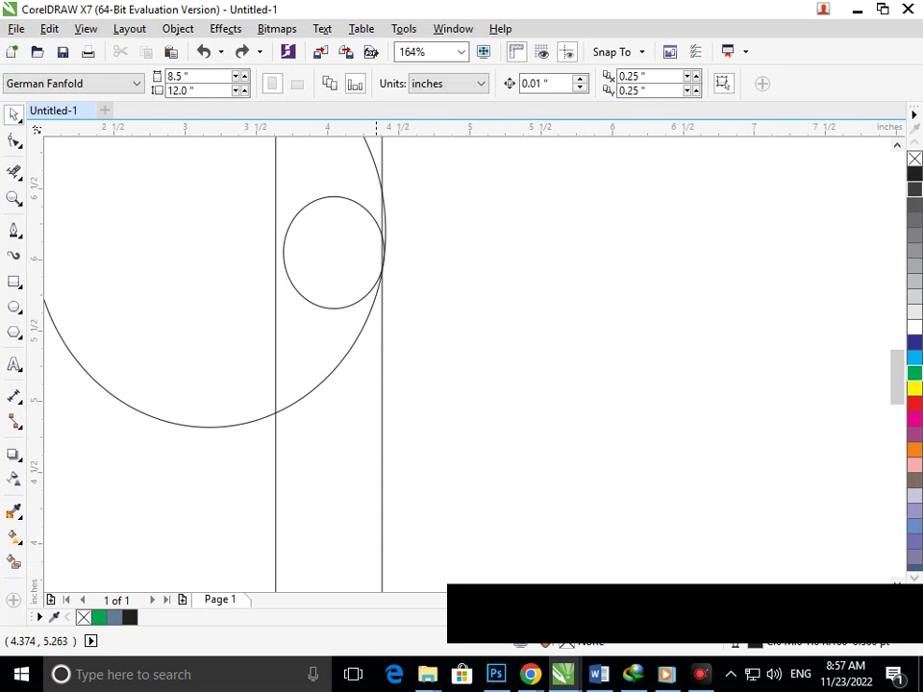
pyautogui.click(361, 334)
pyautogui.click(366, 324)
pyautogui.click(330, 309)
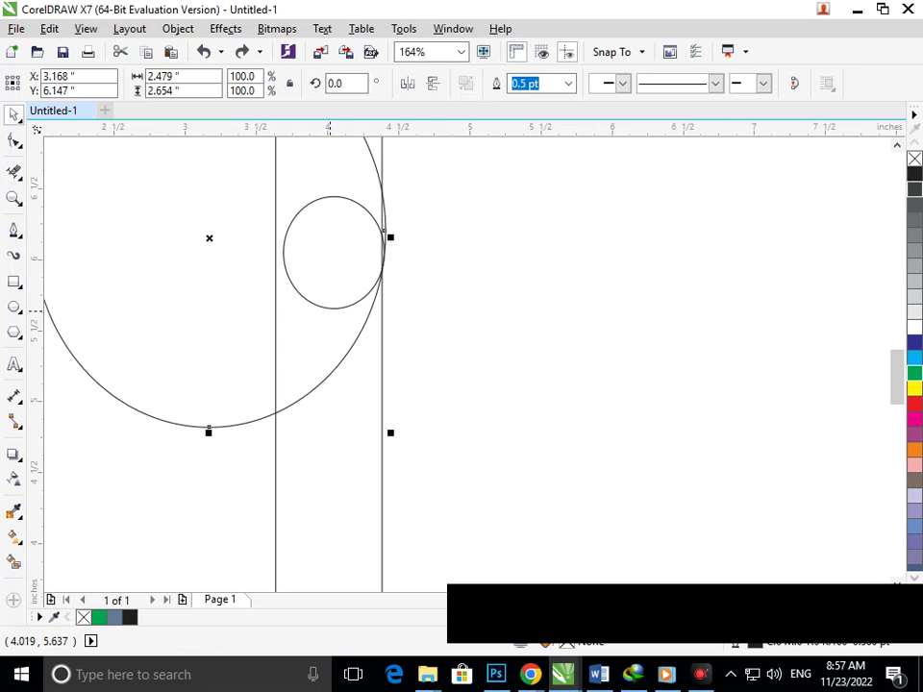
pyautogui.click(329, 305)
pyautogui.click(326, 303)
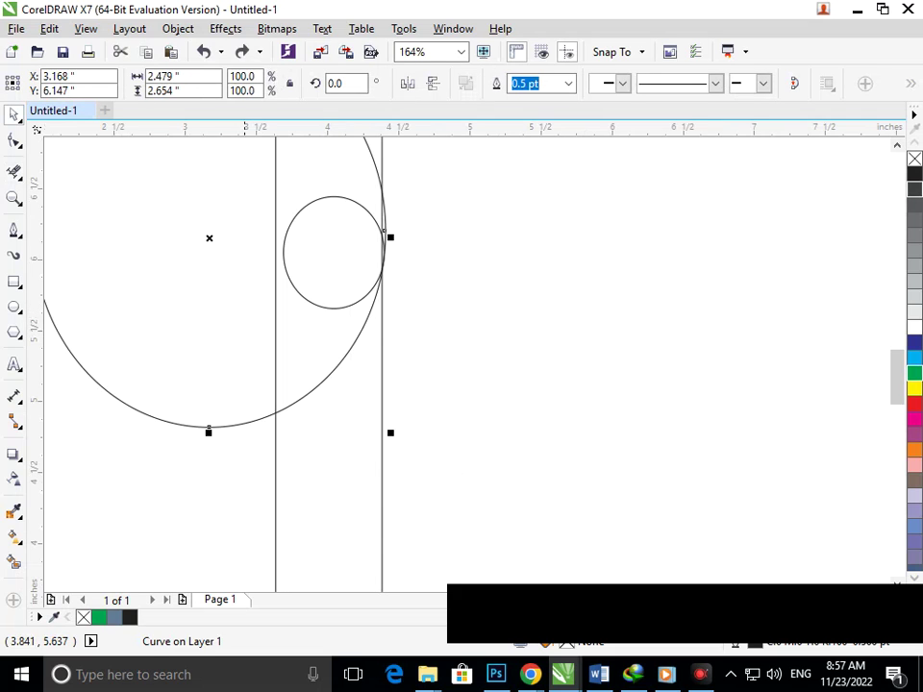
pyautogui.moveTo(209, 432); pyautogui.dragTo(209, 437)
pyautogui.hotkey('ctrl', 'z')
pyautogui.click(446, 392)
pyautogui.moveTo(344, 274); pyautogui.dragTo(420, 298)
pyautogui.hotkey('ctrl', 'z')
pyautogui.click(524, 340)
pyautogui.moveTo(355, 265); pyautogui.dragTo(286, 307)
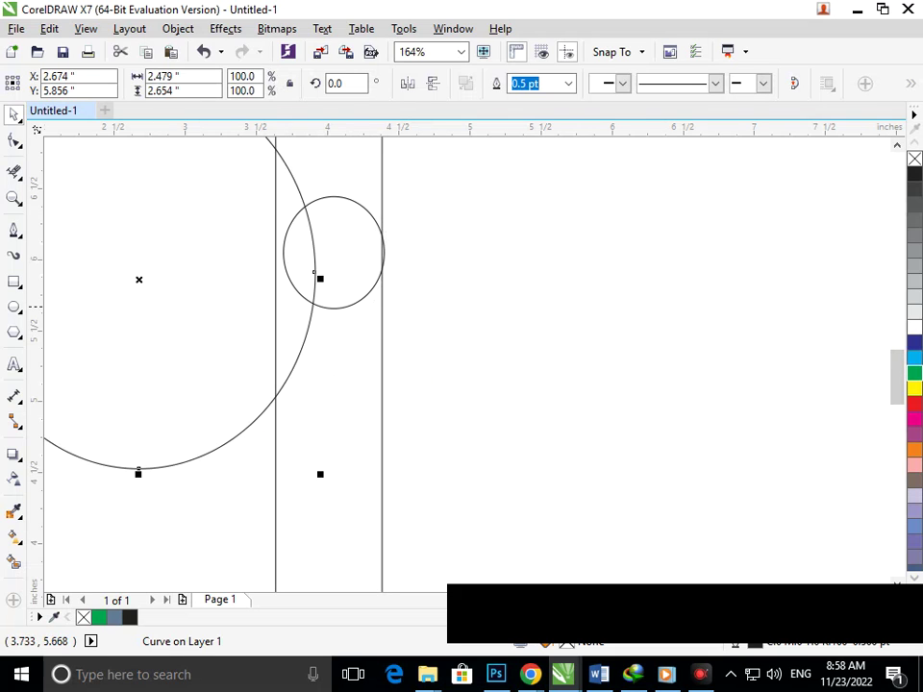
pyautogui.hotkey('ctrl', 'z')
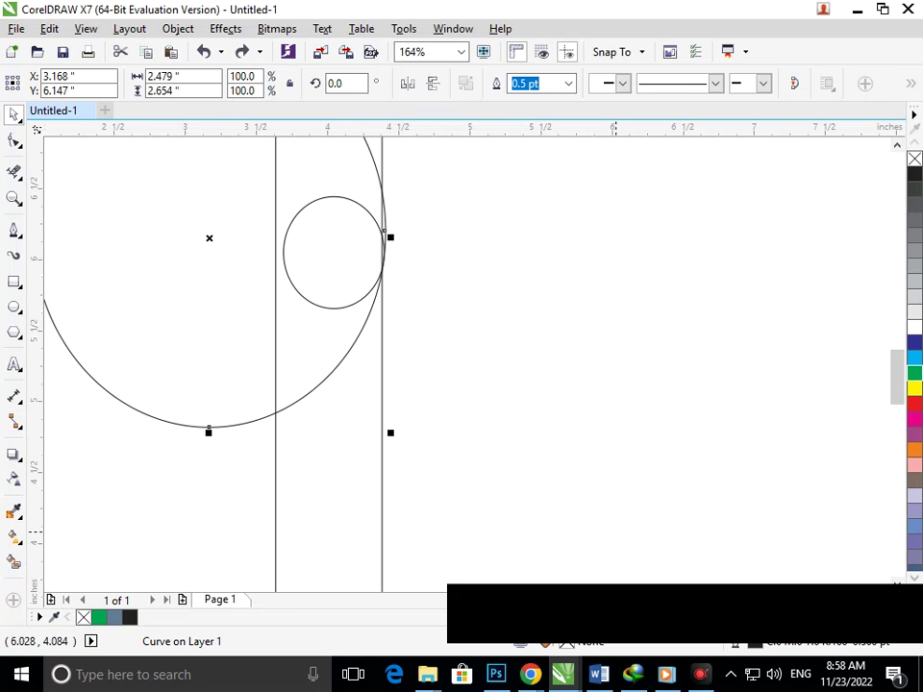
pyautogui.hotkey('ctrl', 'v')
pyautogui.moveTo(356, 284); pyautogui.dragTo(363, 328)
pyautogui.hotkey('ctrl', 'z')
pyautogui.click(361, 321)
pyautogui.click(423, 351)
pyautogui.moveTo(340, 287); pyautogui.dragTo(353, 304)
pyautogui.hotkey('ctrl', 'z')
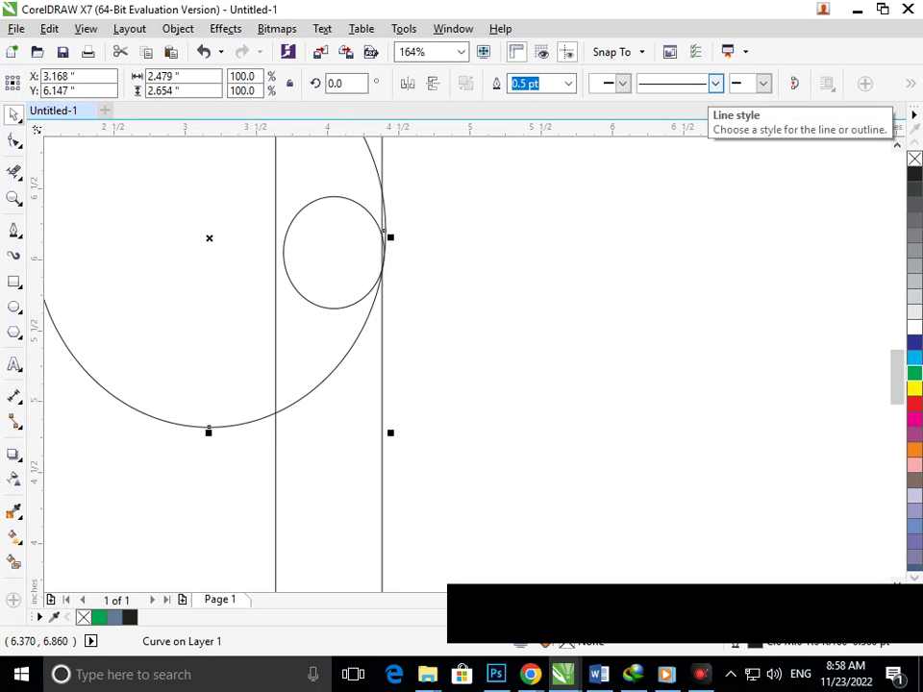
# Reposition and slightly enlarge the lower small ellipse so it spans the gap between the third and fourth lines.
pyautogui.click(363, 297)
pyautogui.click(317, 301)
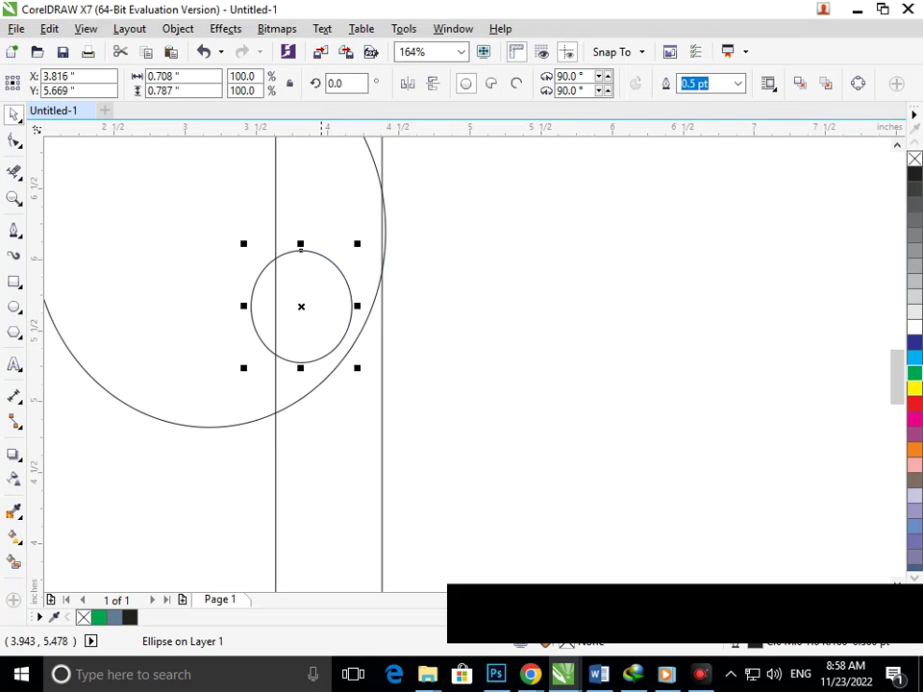
pyautogui.moveTo(275, 314); pyautogui.dragTo(274, 319)
pyautogui.click(438, 343)
pyautogui.moveTo(227, 234); pyautogui.dragTo(413, 352)
pyautogui.hotkey('shift', 'F4')
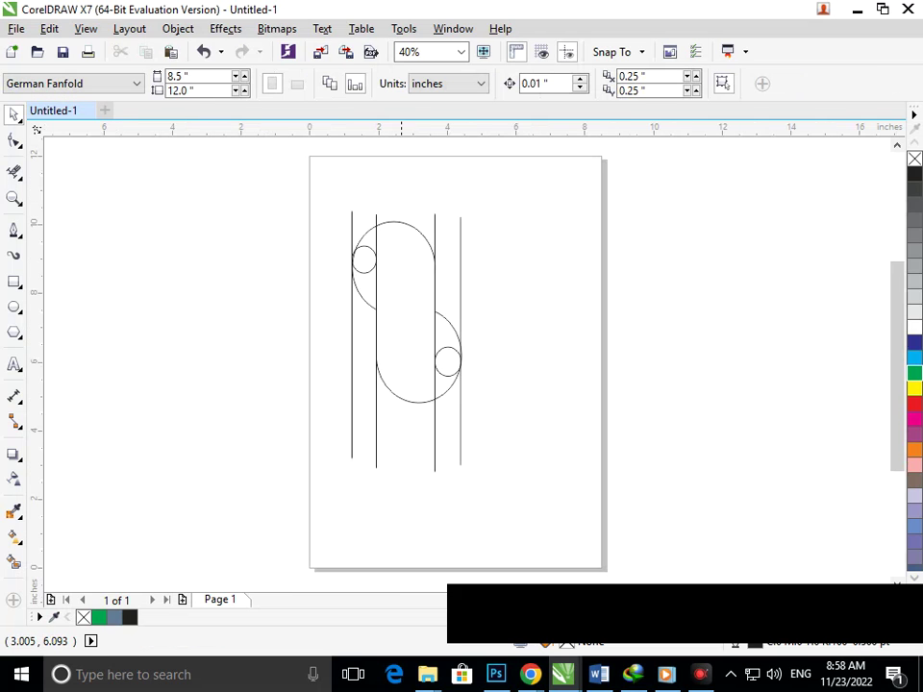
# Delete the second line's segment inside the upper curve and the third line's segment inside the lower curve.
pyautogui.click(14, 173)
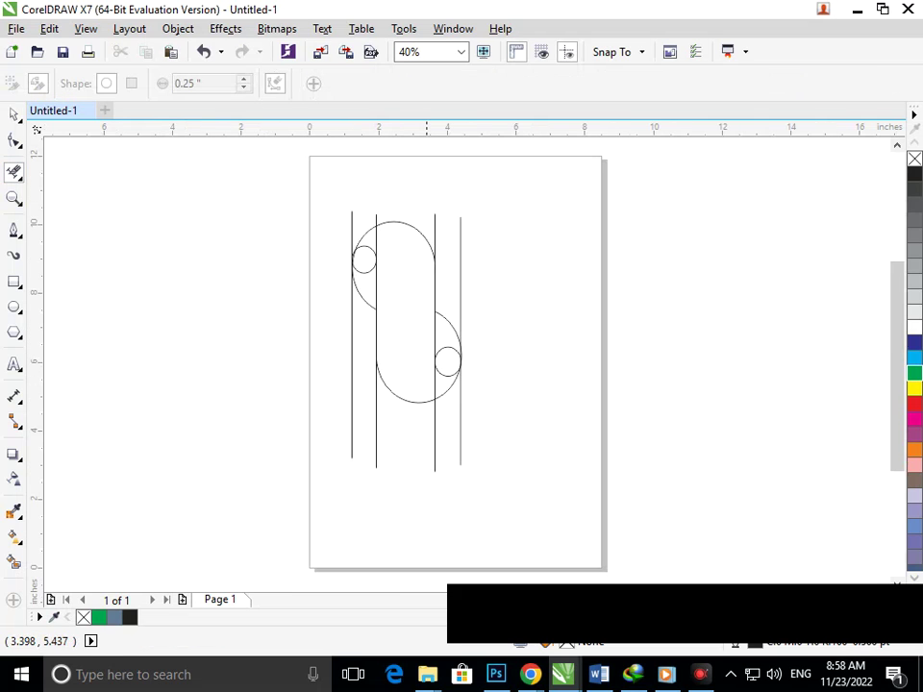
pyautogui.click(436, 336)
pyautogui.hotkey('ctrl', 'z')
pyautogui.click(438, 385)
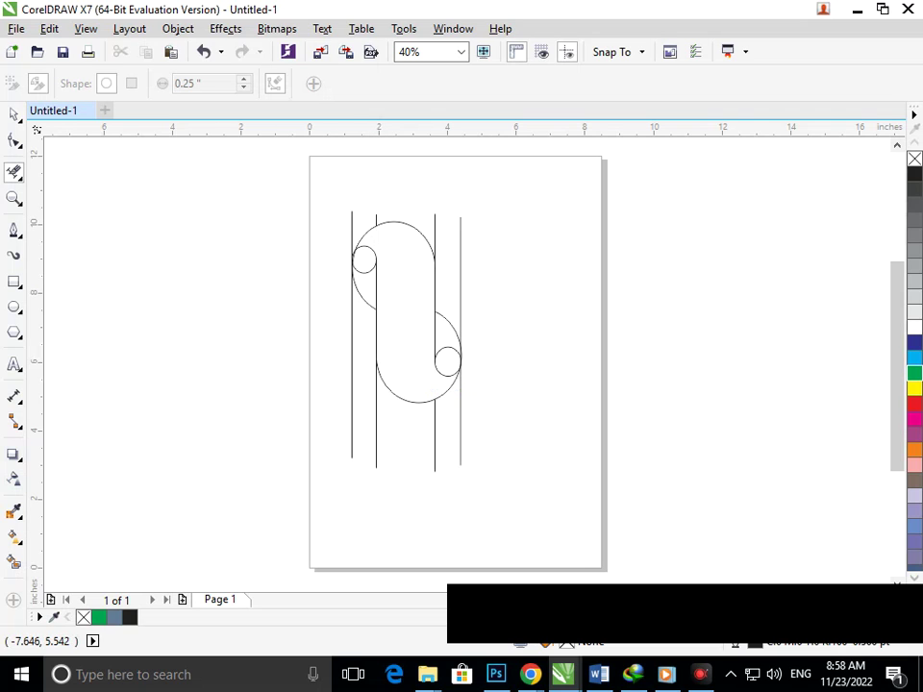
# Smart-fill the enclosed S-like area between the second and third lines with blue-gray and a 0.5 pt outline.
pyautogui.click(13, 563)
pyautogui.click(403, 316)
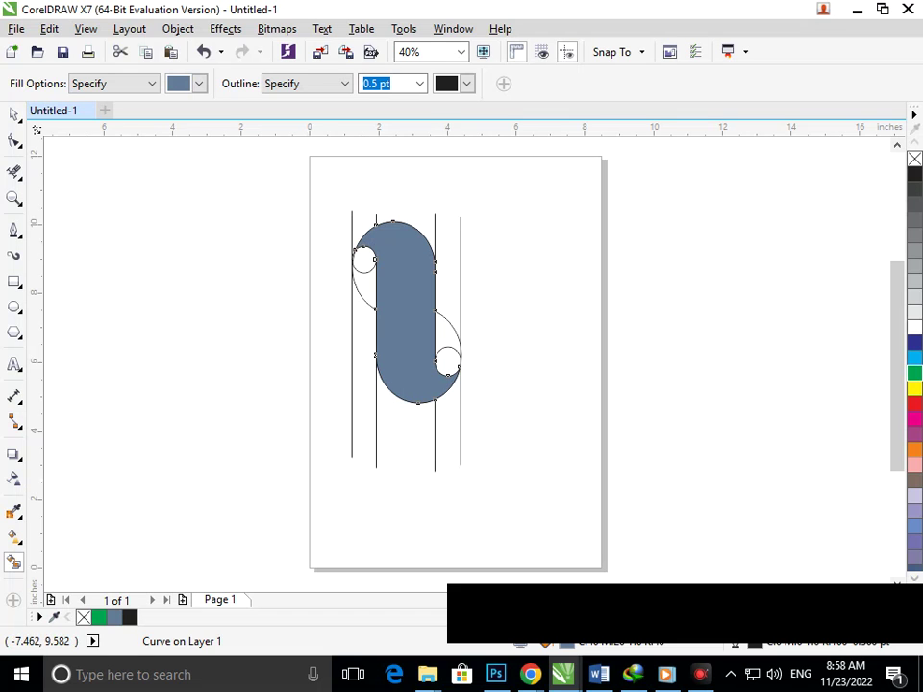
pyautogui.click(14, 114)
pyautogui.click(193, 337)
# Move the filled shape off the page to its left and delete all construction lines and ellipses.
pyautogui.moveTo(406, 330); pyautogui.dragTo(160, 307)
pyautogui.moveTo(294, 180); pyautogui.dragTo(519, 525)
pyautogui.press('Delete')
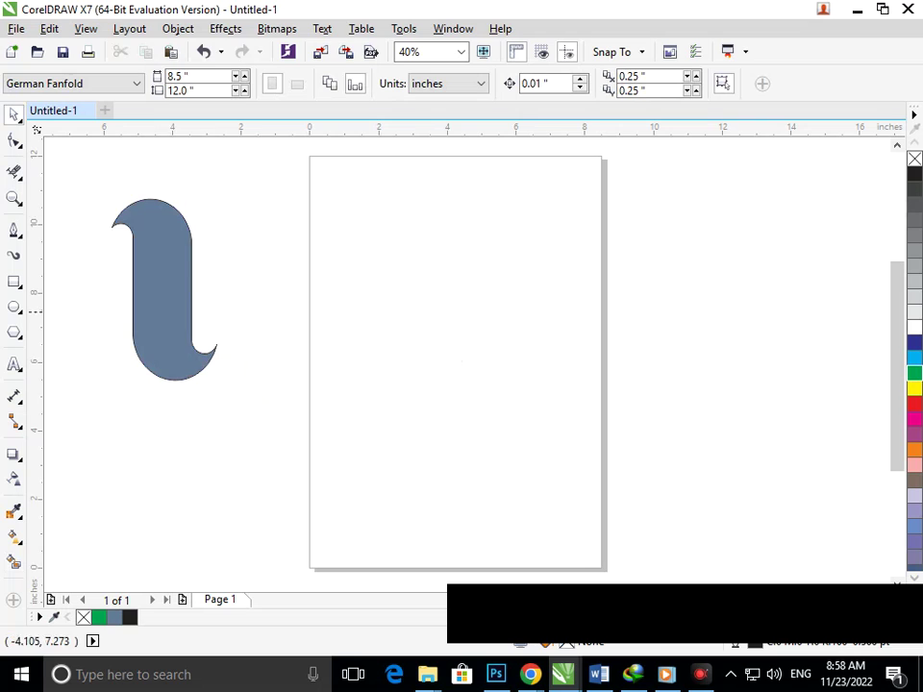
# Move the filled shape back onto the page and make two evenly spaced duplicates in a row to its right.
pyautogui.moveTo(153, 288); pyautogui.dragTo(453, 298)
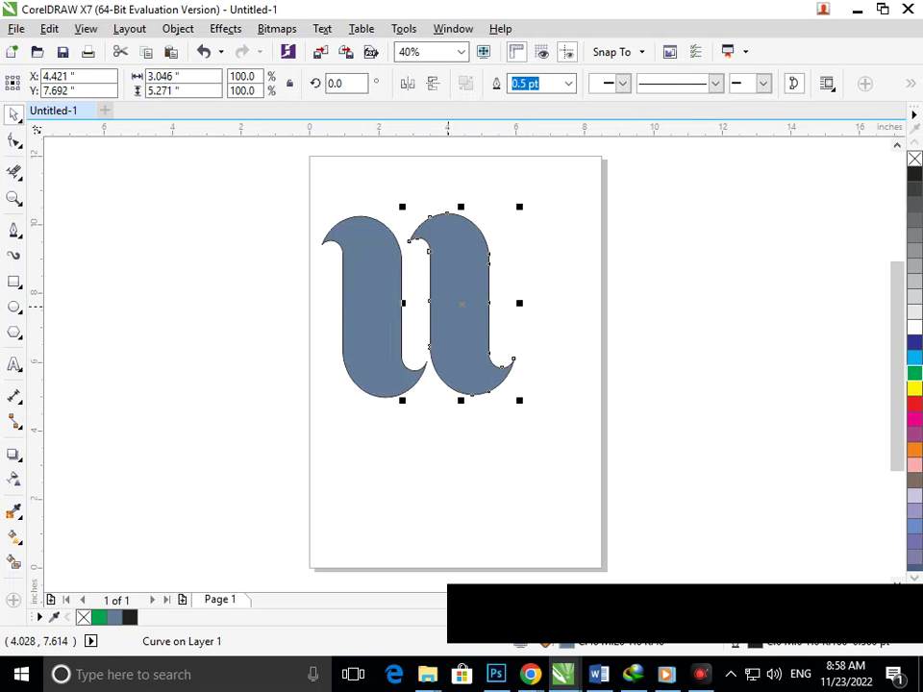
pyautogui.hotkey('ctrl', 'r')
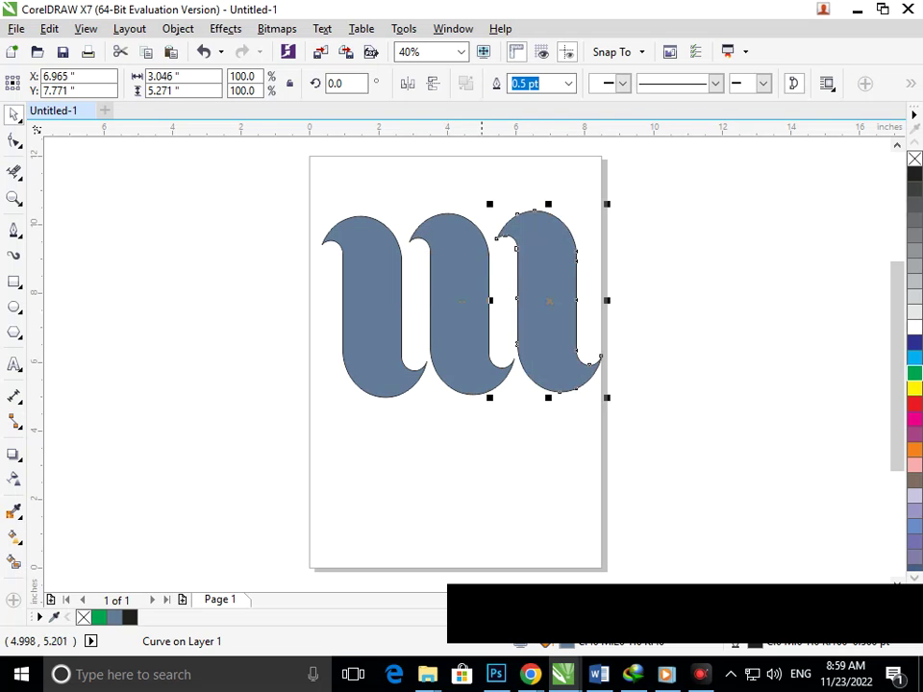
pyautogui.click(483, 454)
# Nudge the middle shape left by 0.04 in, to about X 4.38 in.
pyautogui.moveTo(398, 180); pyautogui.dragTo(525, 412)
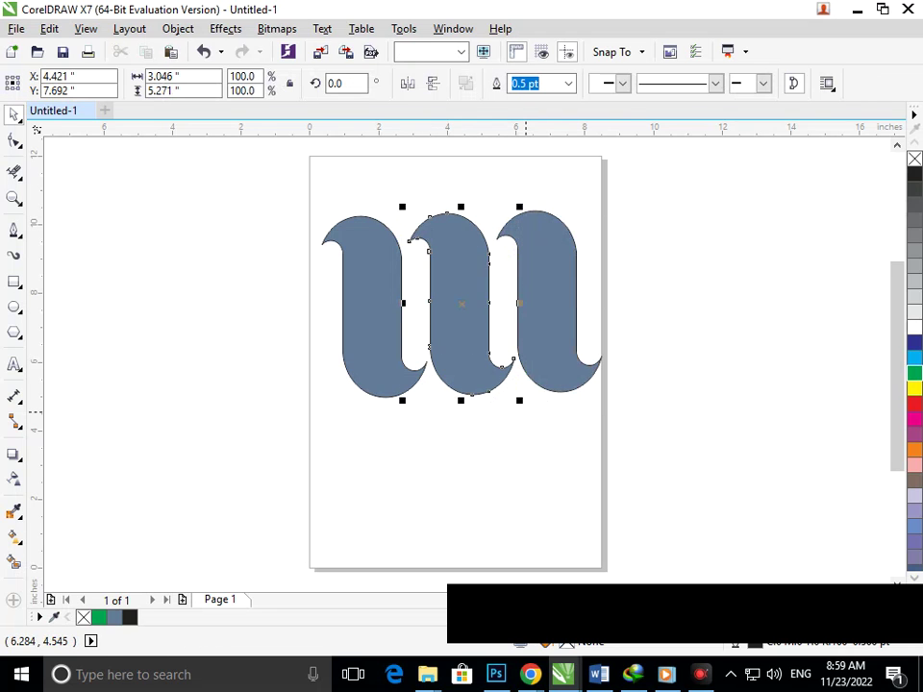
pyautogui.press('Left')
pyautogui.press('Left')
pyautogui.press('Left')
pyautogui.press('Left')
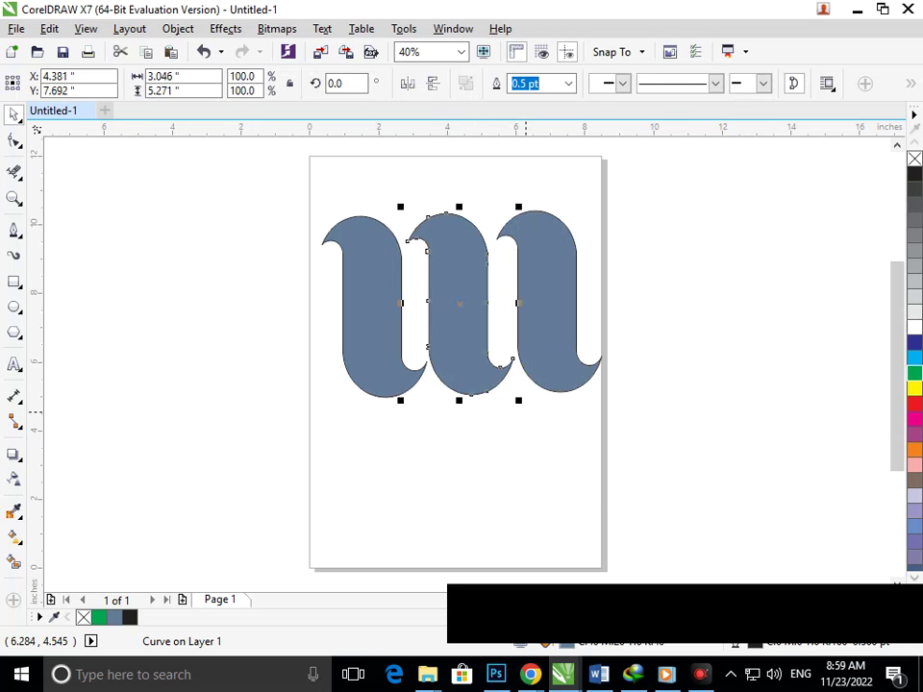
pyautogui.click(524, 412)
# Nudge the rightmost shape left by 0.03 in, to about X 6.94 in.
pyautogui.click(562, 377)
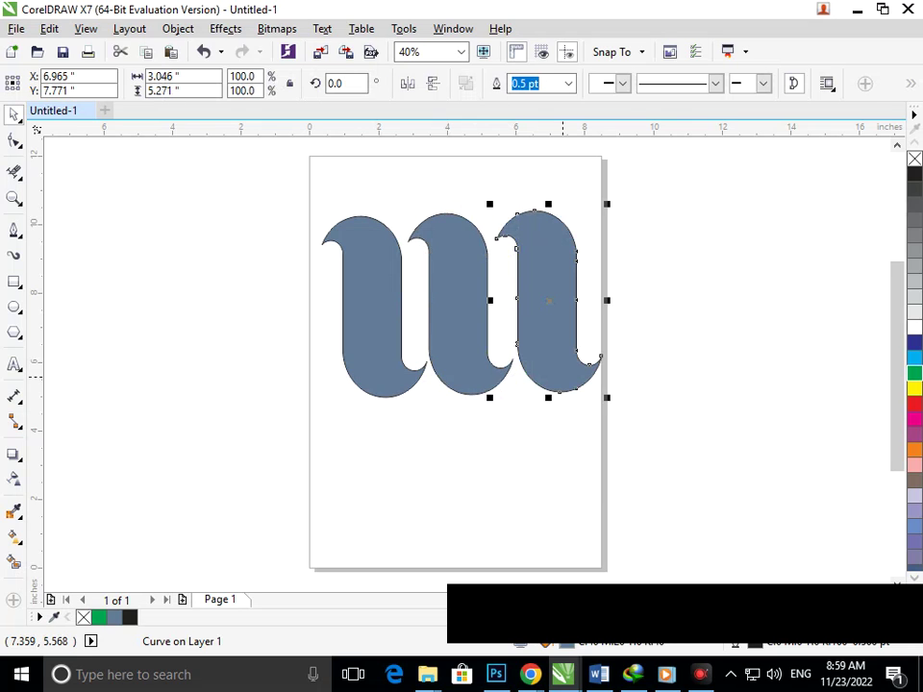
pyautogui.press('Left')
pyautogui.press('Left')
pyautogui.press('Left')
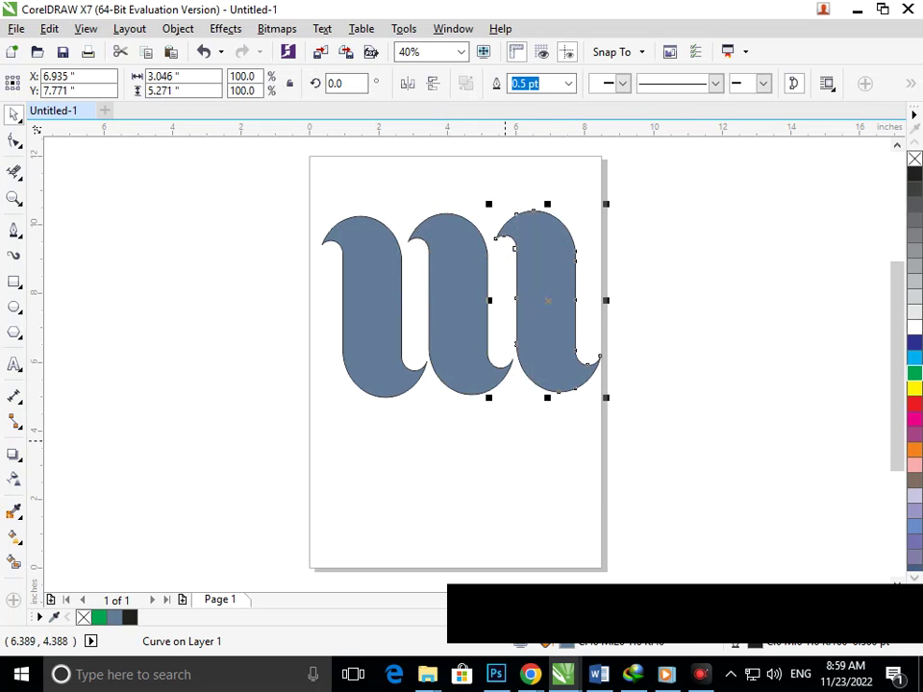
pyautogui.press('Escape')
# Fill all three shapes with dark blue.
pyautogui.moveTo(268, 169); pyautogui.dragTo(654, 429)
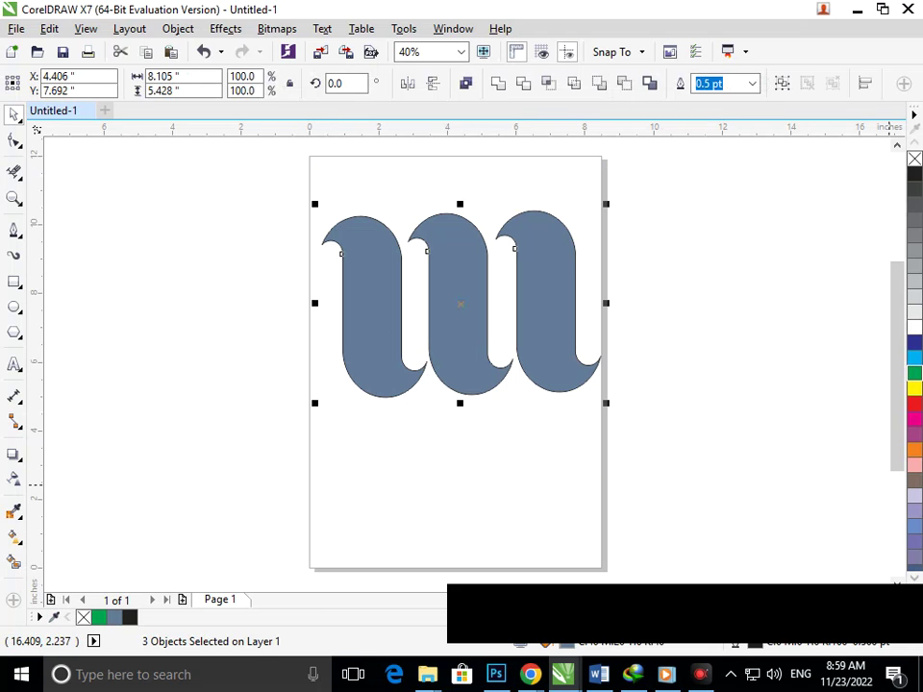
pyautogui.click(914, 342)
pyautogui.click(490, 460)
# Scale all three shapes down together to about 3.88 × 2.60 in.
pyautogui.hotkey('shift', 'F4')
pyautogui.moveTo(315, 201); pyautogui.dragTo(385, 255)
pyautogui.hotkey('ctrl', 'a')
pyautogui.moveTo(597, 402); pyautogui.dragTo(532, 358)
pyautogui.click(421, 424)
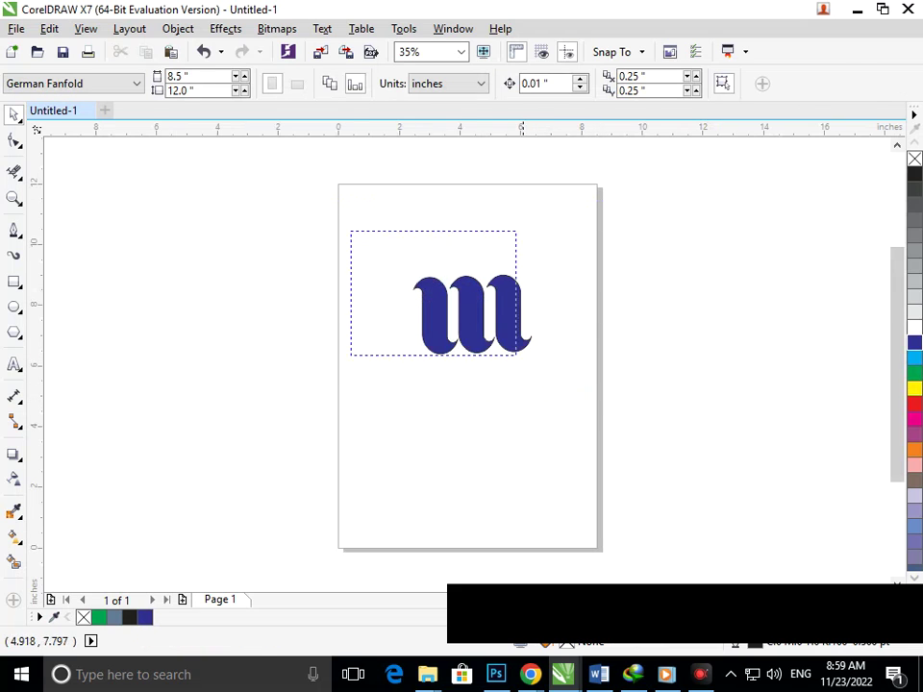
# Move the three shapes together to about X 3.84, Y 7.09 in, near the middle of the page.
pyautogui.moveTo(484, 299); pyautogui.dragTo(555, 373)
pyautogui.moveTo(507, 340); pyautogui.dragTo(468, 338)
pyautogui.click(485, 403)
pyautogui.moveTo(322, 230); pyautogui.dragTo(508, 380)
pyautogui.moveTo(479, 344); pyautogui.dragTo(501, 363)
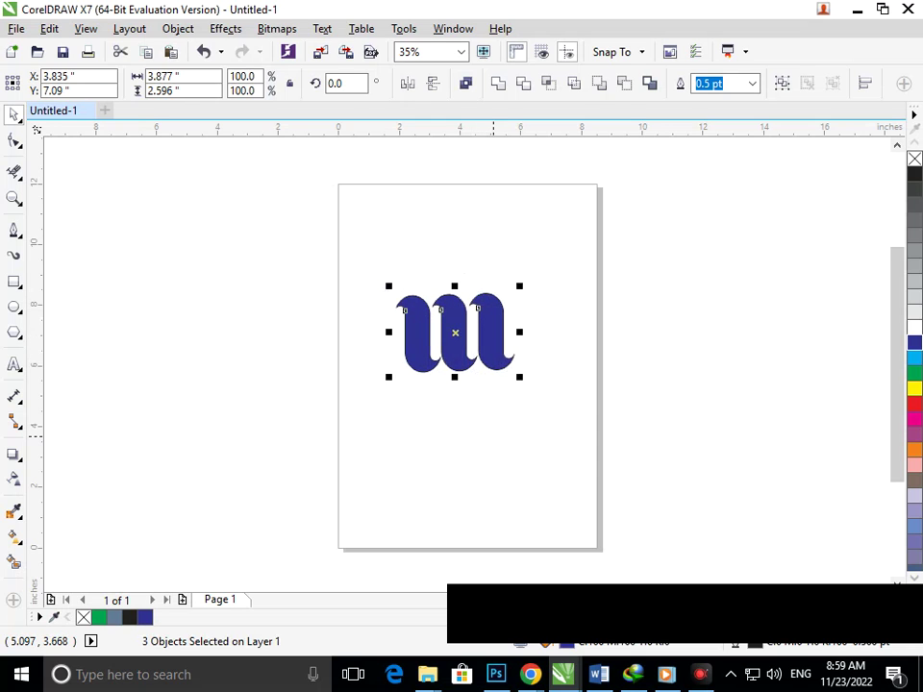
pyautogui.click(496, 437)
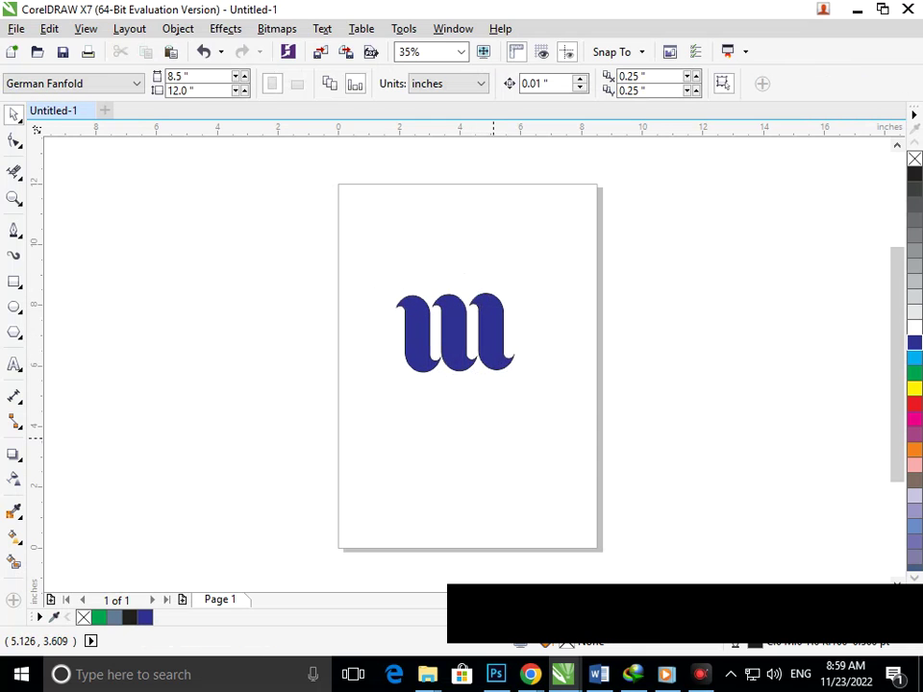